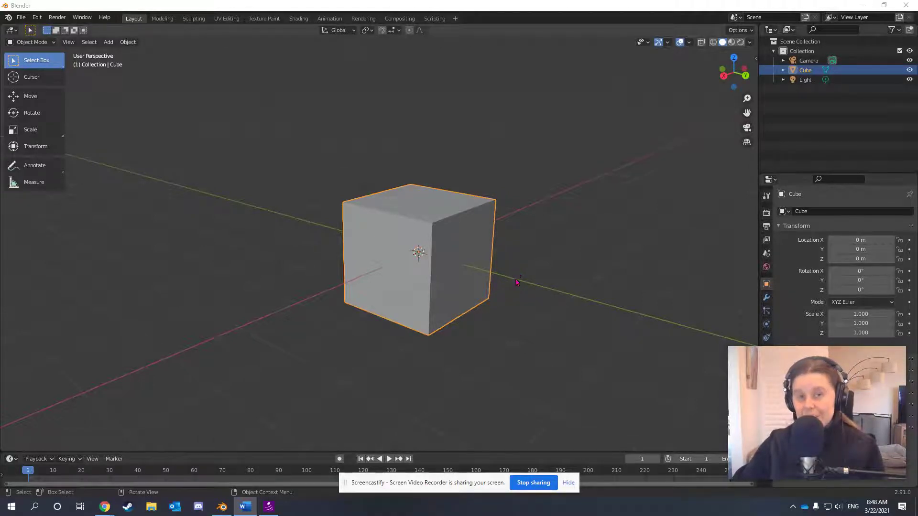
Orbit around the cube, check the top and front views, and collapse then re-expand the toolbar
middle_click_drag(516, 282, 321, 291)
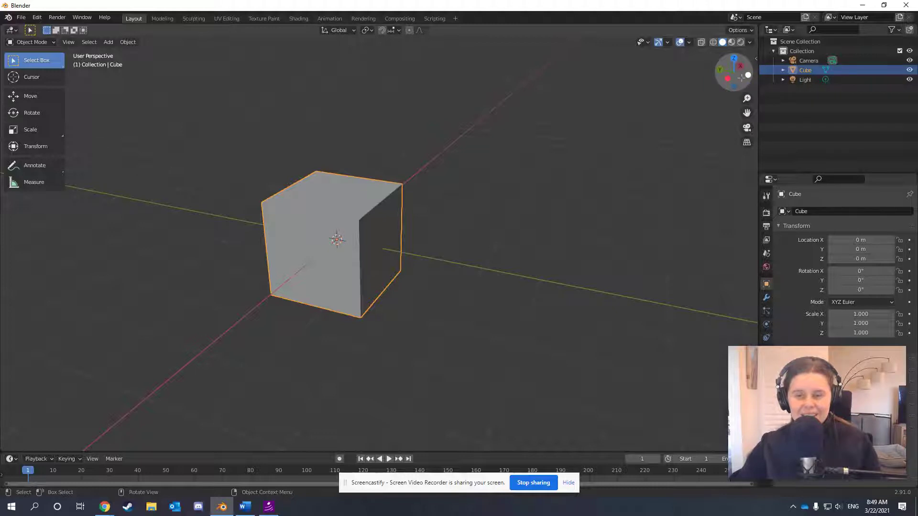
left_click_drag(742, 76, 574, 96)
left_click(733, 58)
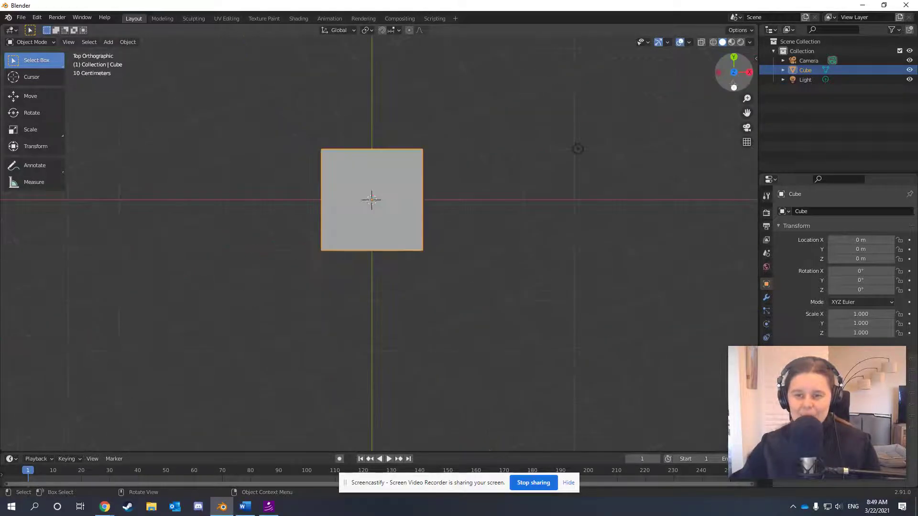
left_click(734, 88)
left_click_drag(740, 82, 667, 133)
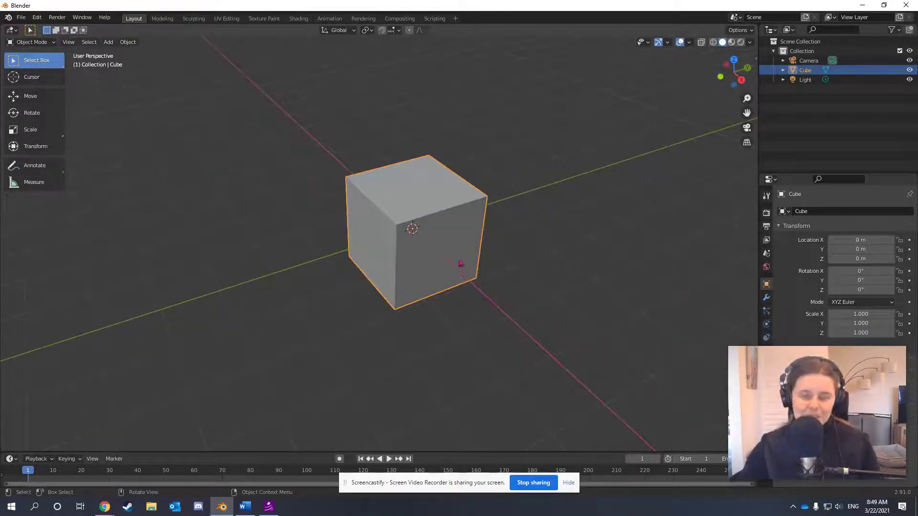
scroll(433, 279, "up", 3)
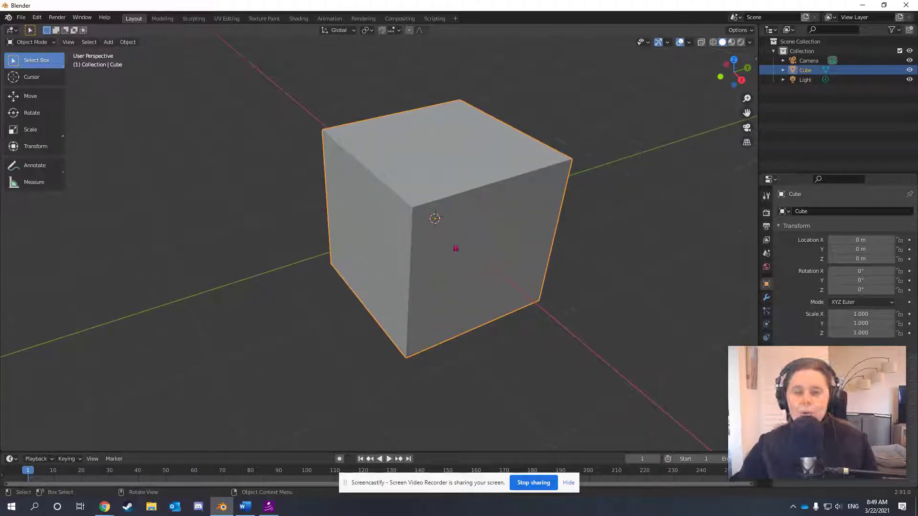
scroll(455, 249, "down", 4)
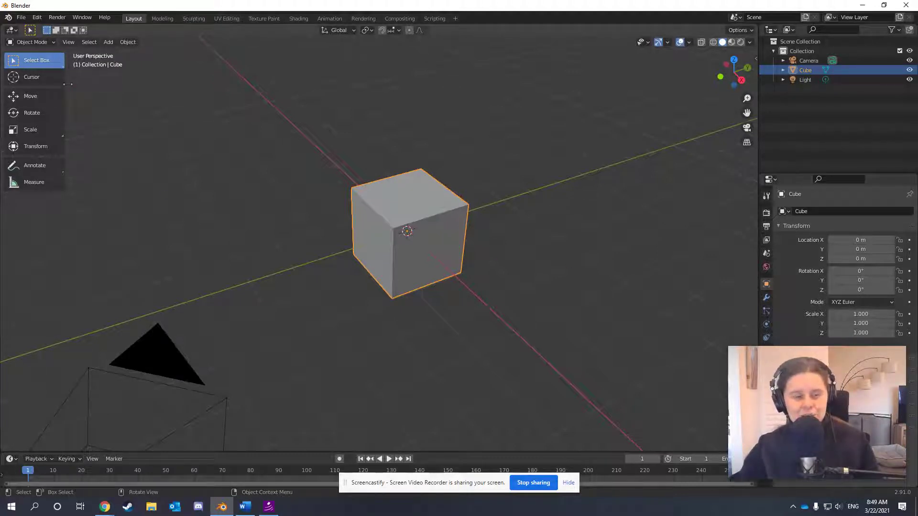
left_click_drag(67, 84, 21, 88)
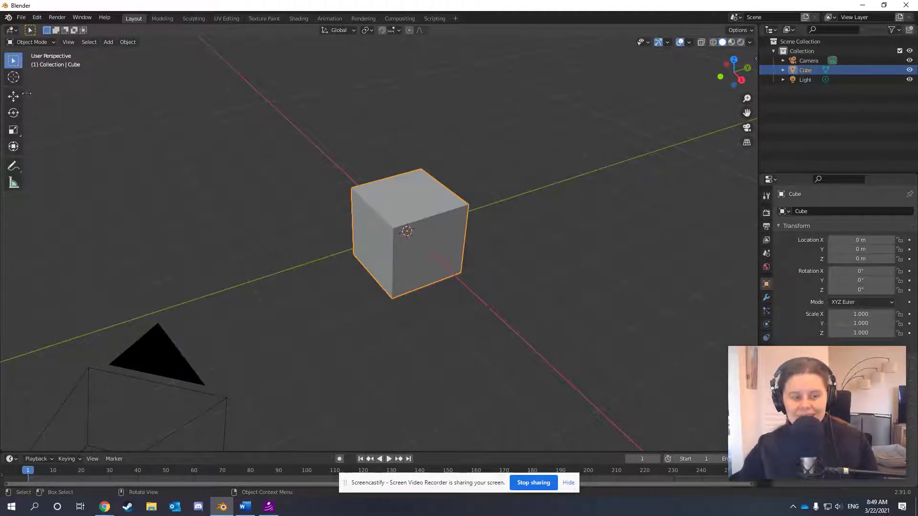
left_click_drag(27, 94, 80, 96)
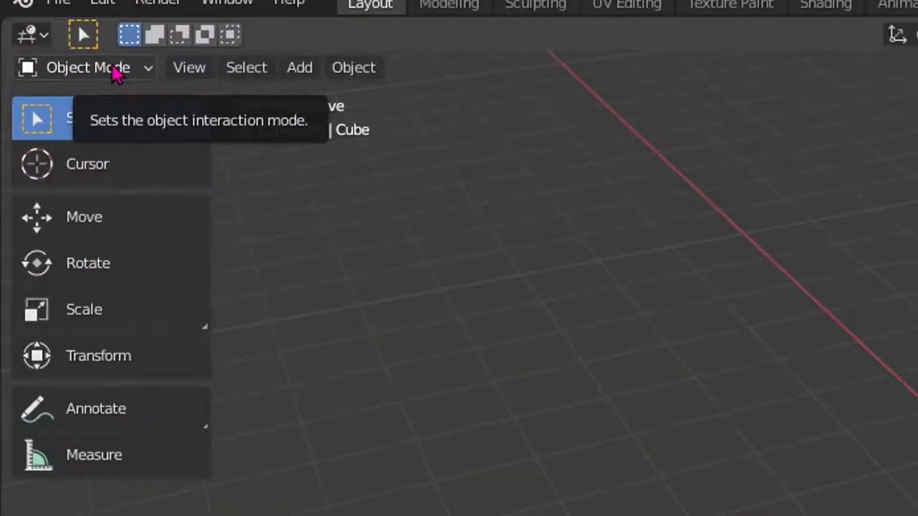
Switch the cube to Edit Mode from the mode menu, then toggle out and back with Tab
left_click(42, 43)
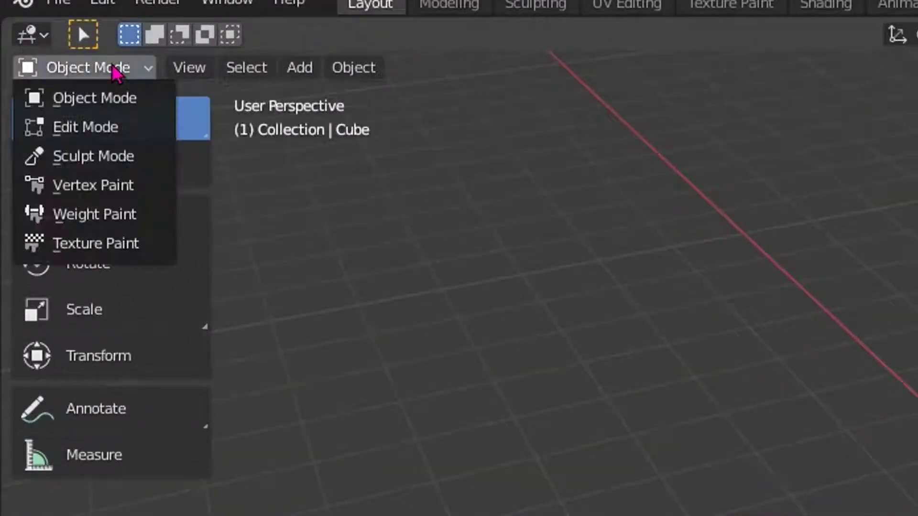
left_click(117, 127)
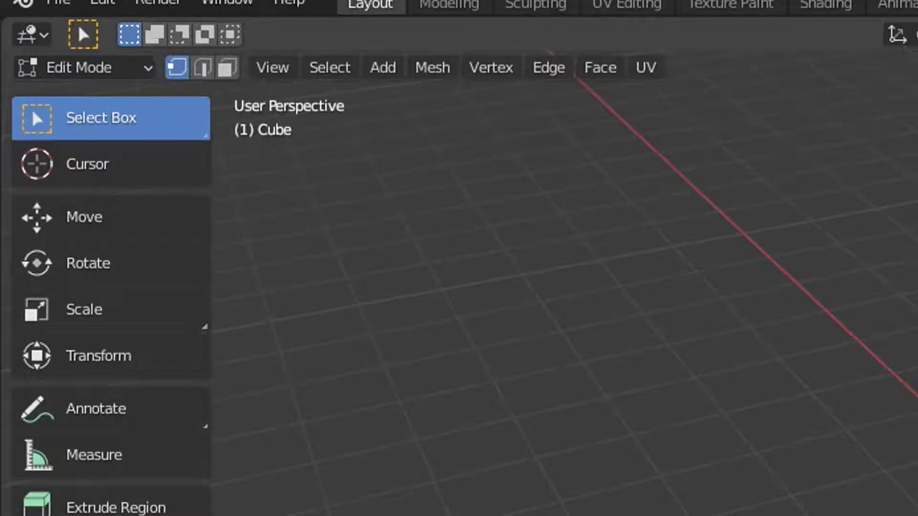
key("Tab")
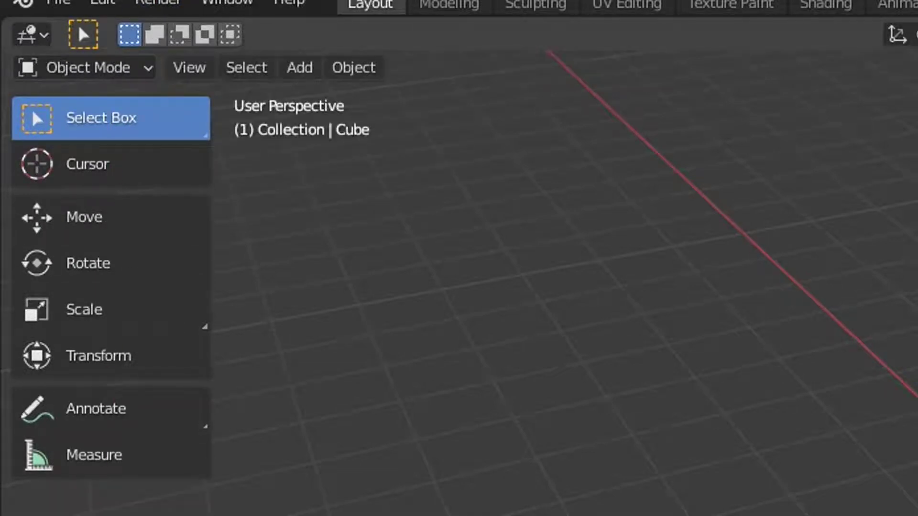
key("Tab")
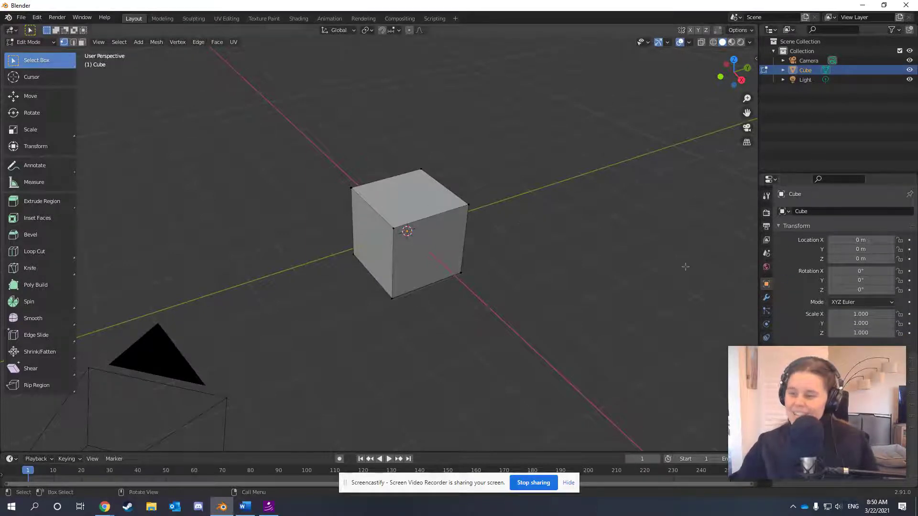
Select all vertices and move the mesh along Y, keeping it near the origin
key("a")
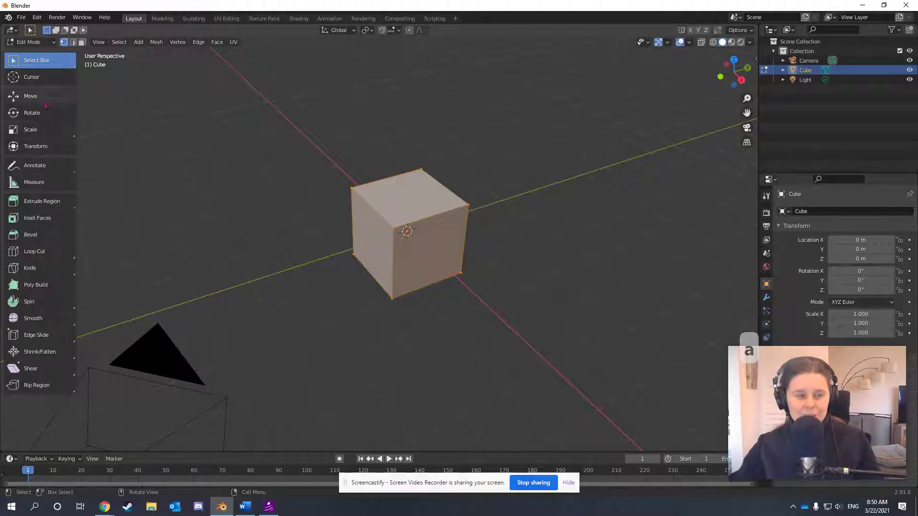
left_click(46, 100)
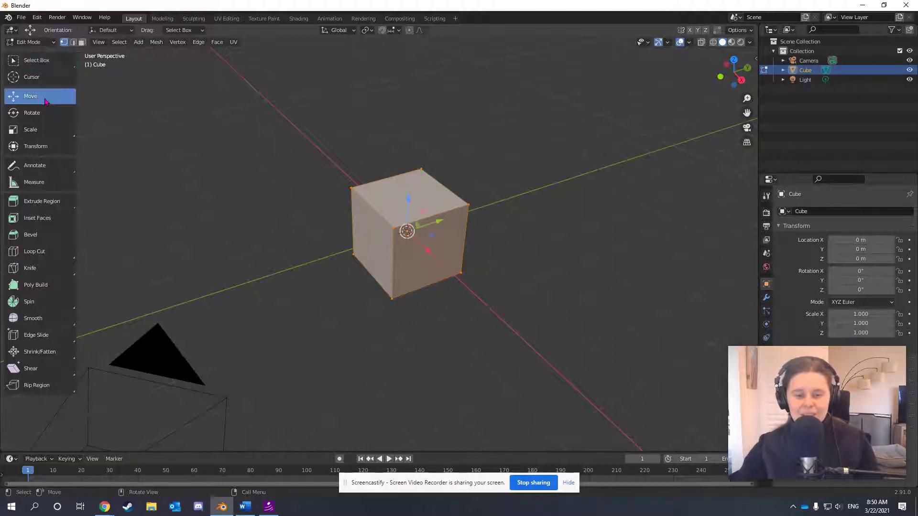
left_click_drag(438, 222, 399, 259)
key("Tab")
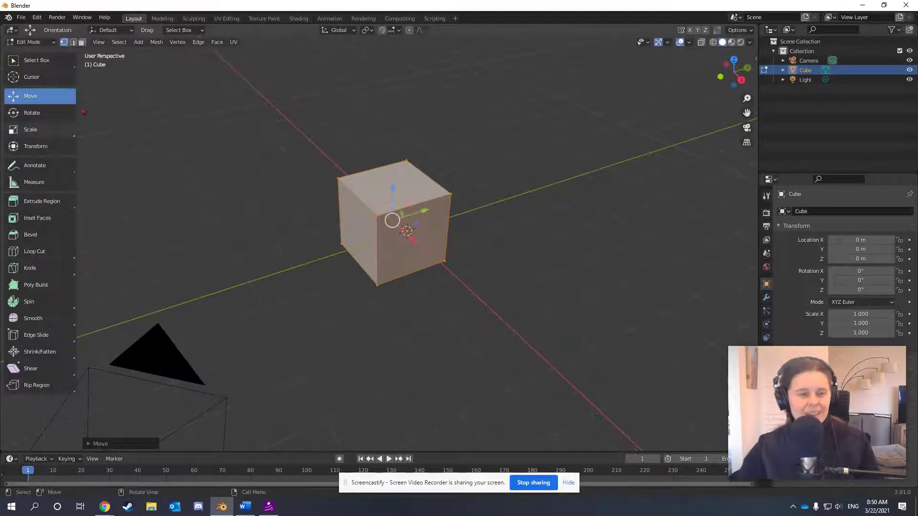
Enlarge the mesh evenly, cancel the X stretch, and rotate it around the X axis
left_click(30, 129)
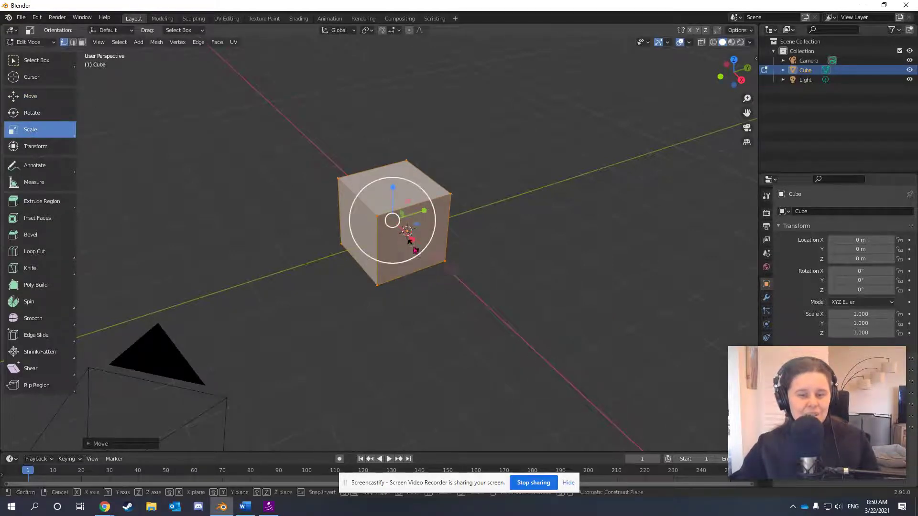
left_click_drag(411, 247, 478, 209)
right_click(478, 209)
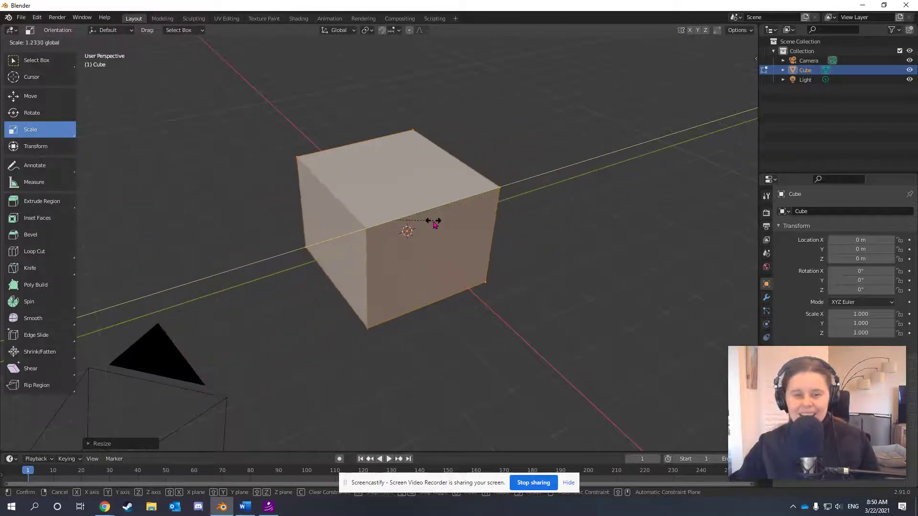
key("shift+space")
key("r")
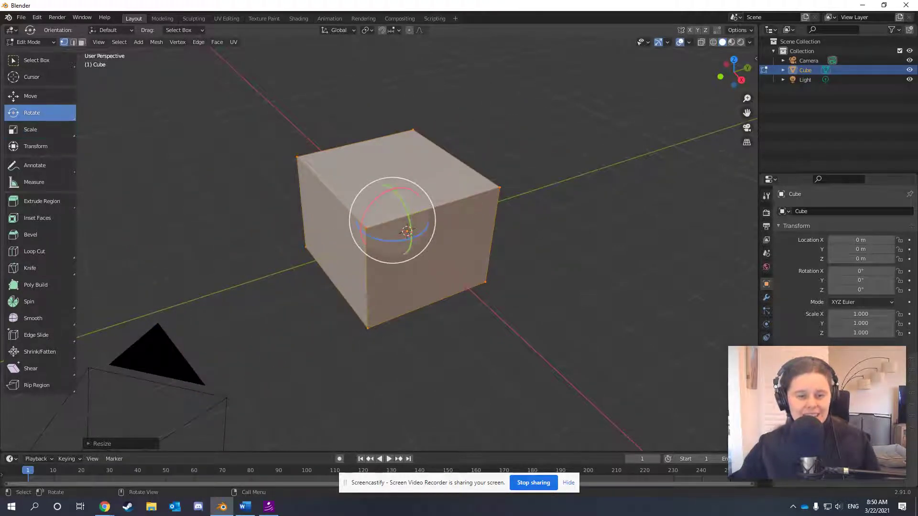
left_click_drag(407, 188, 432, 240)
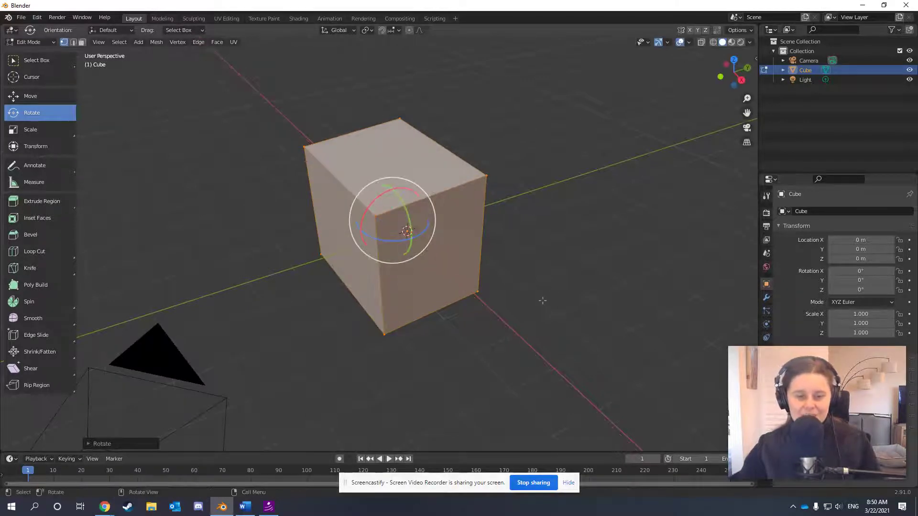
Undo the rotation, reselect the whole mesh and move it back near the origin
key("ctrl+z")
key("ctrl+z")
key("ctrl+z")
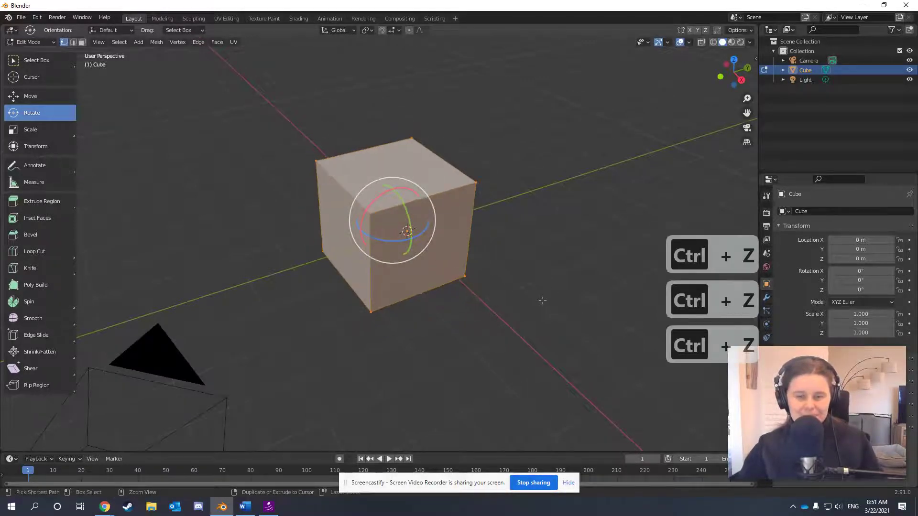
left_click(542, 301)
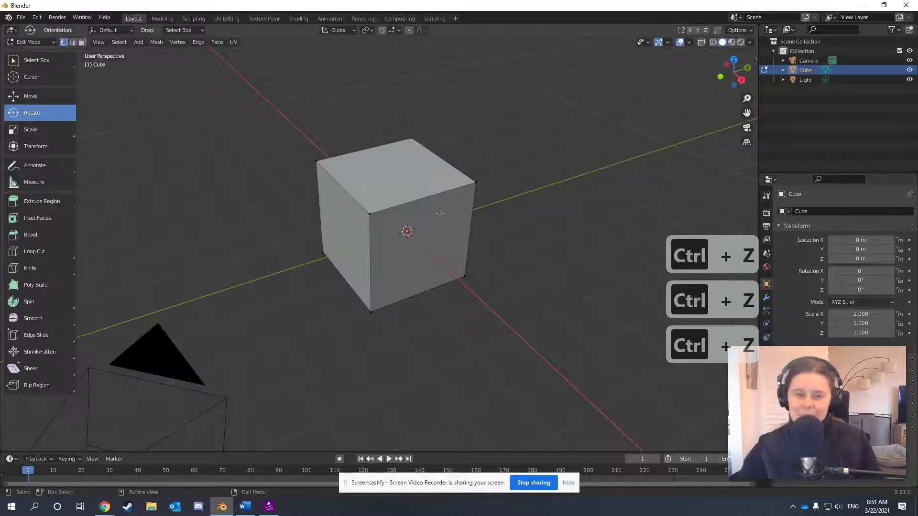
key("a")
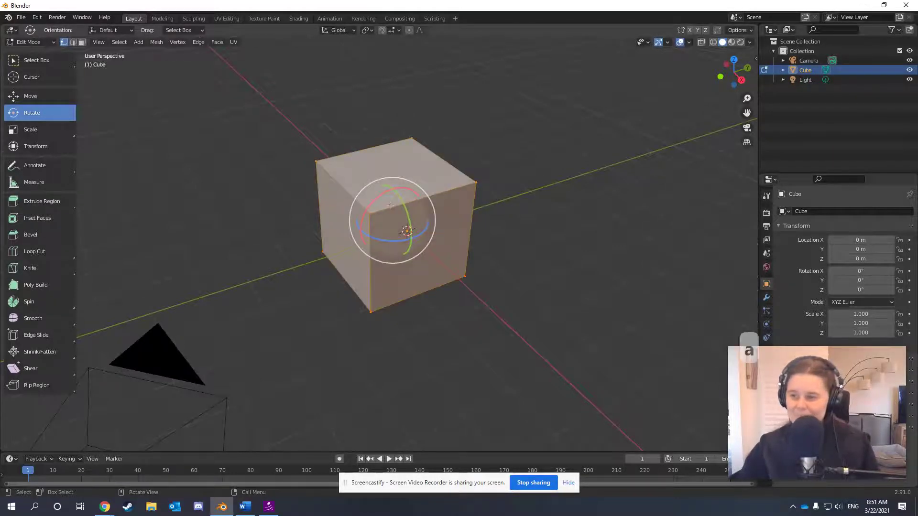
key("g")
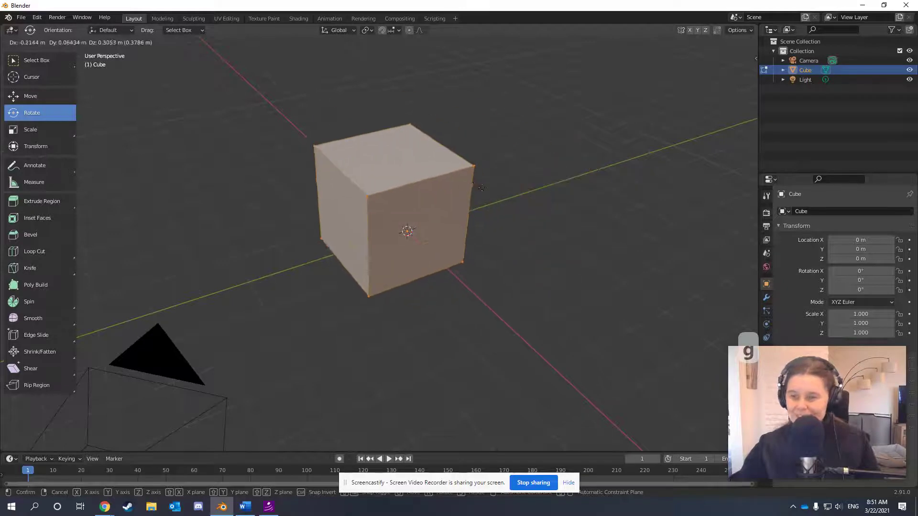
left_click(487, 202)
Scale the mesh up with S and give it a slight rotation with R
key("s")
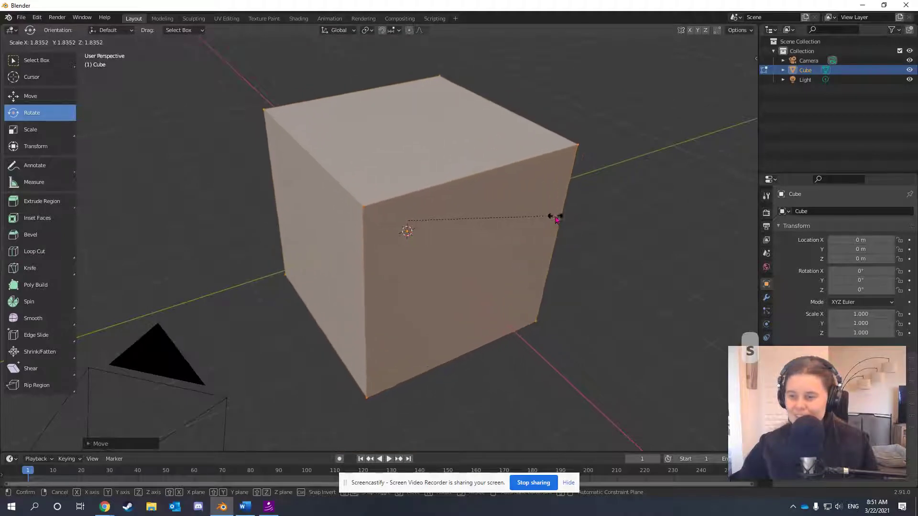
left_click(519, 224)
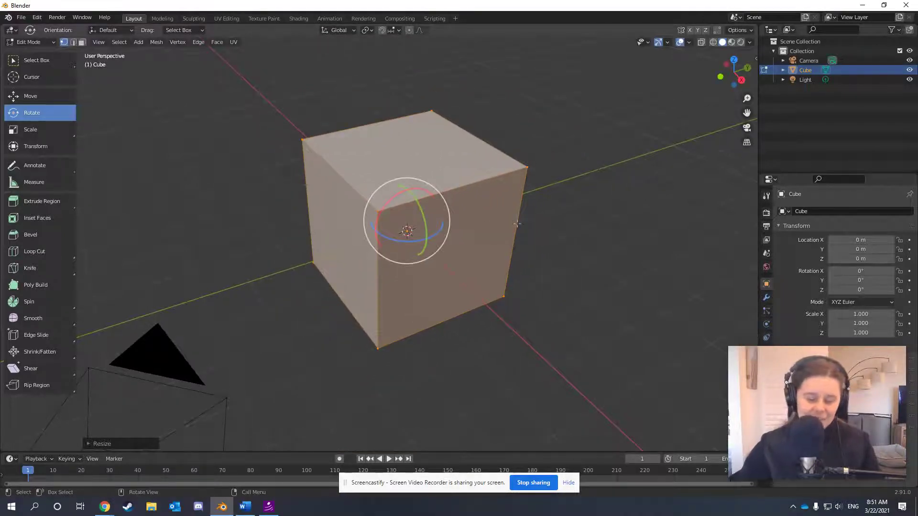
key("r")
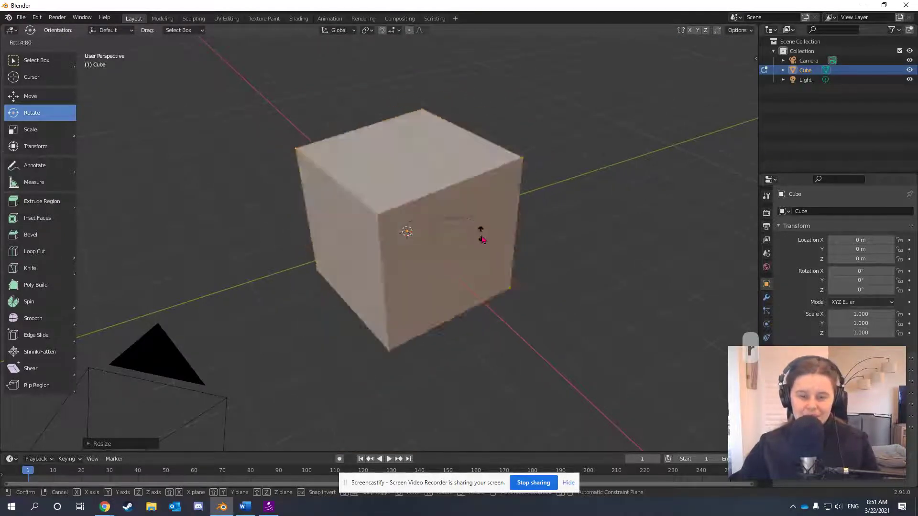
left_click(489, 215)
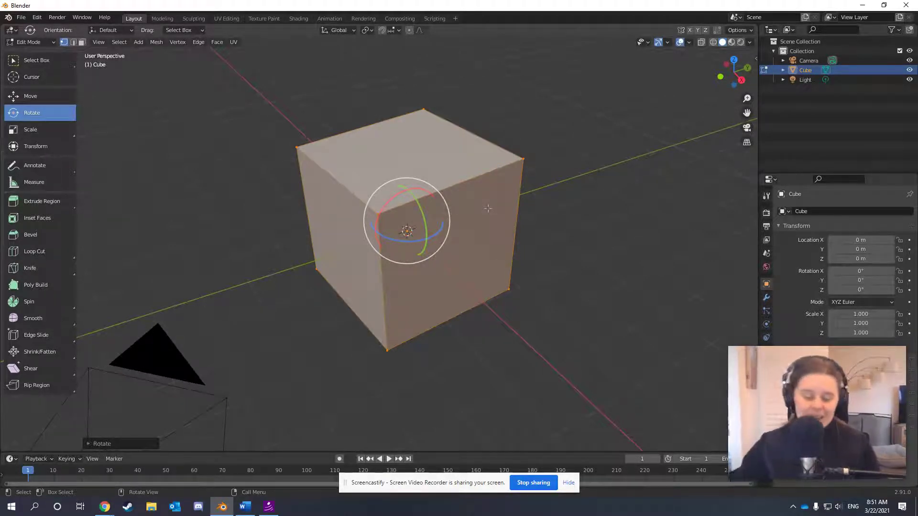
Move the cube with Y, Z, then X axis constraints and leave it at the origin
key("g")
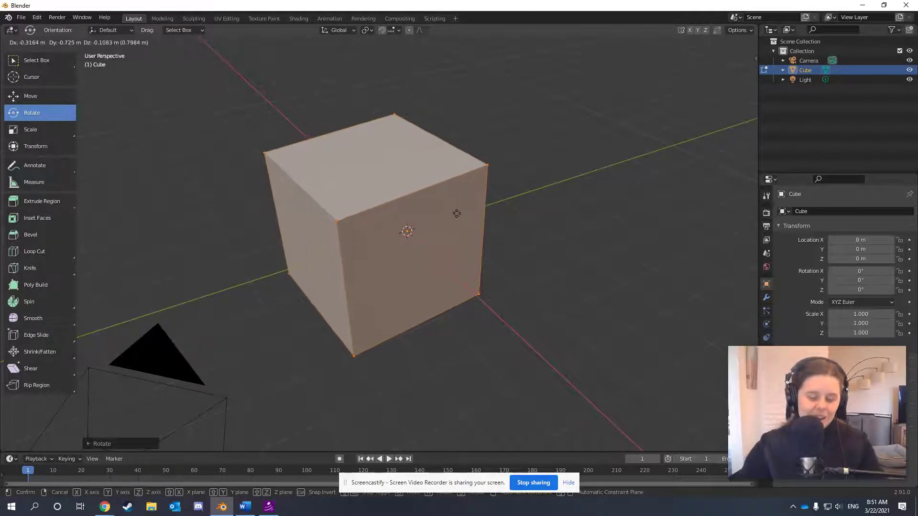
key("y")
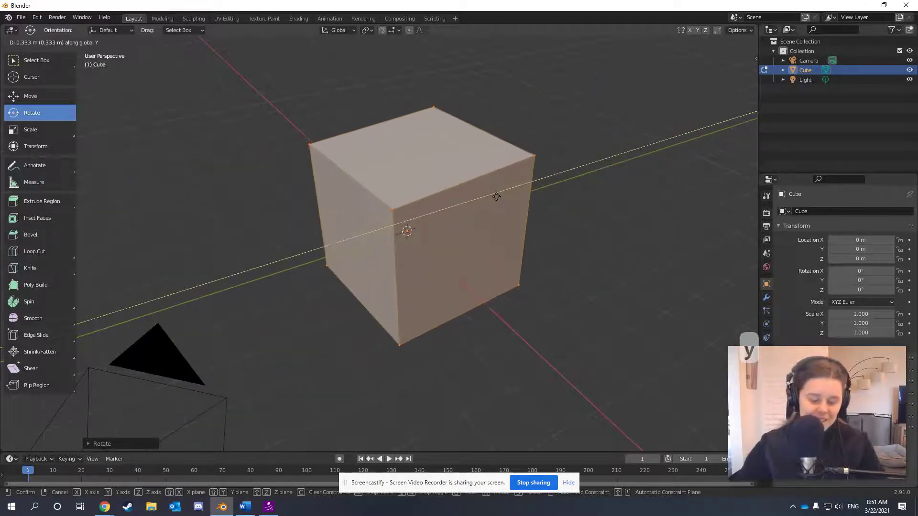
key("z")
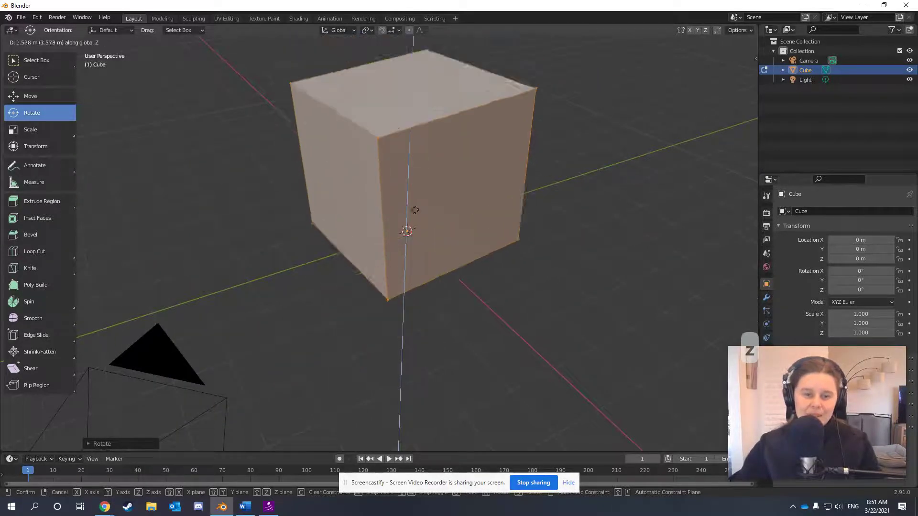
key("x")
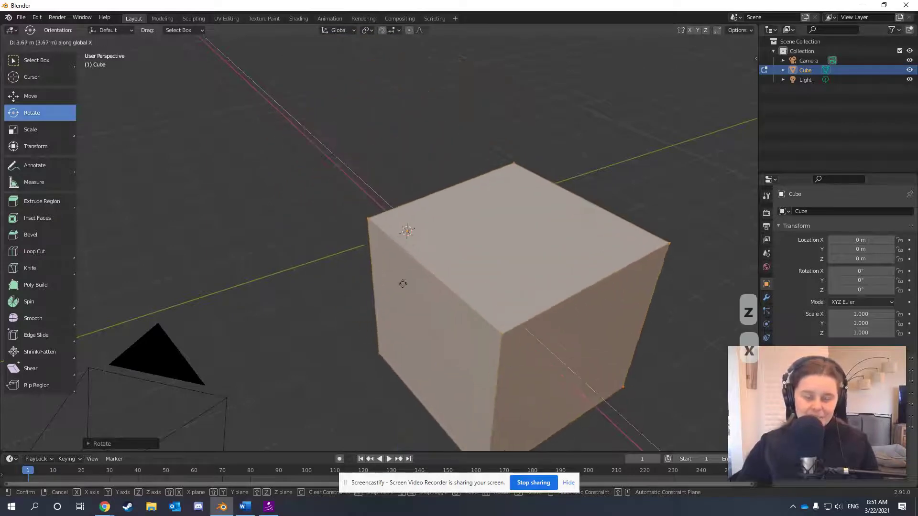
left_click(429, 272)
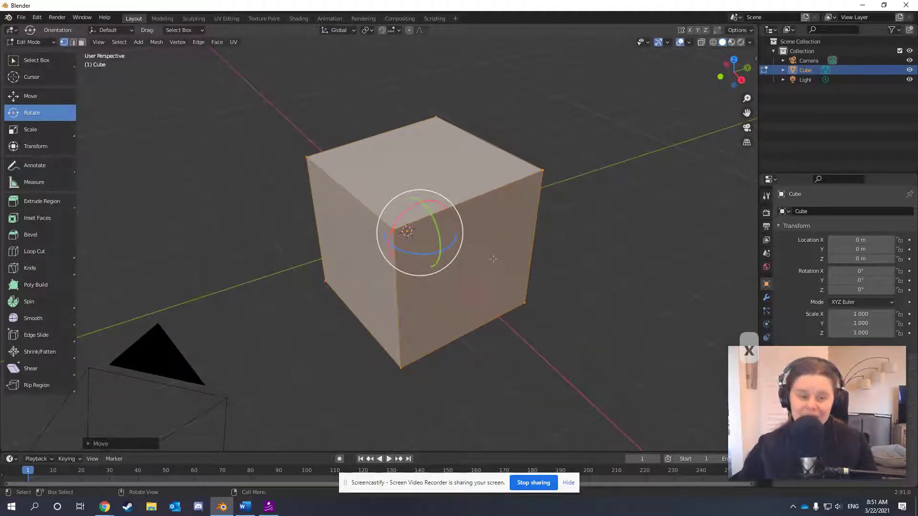
Scale the cube along Y into a long box, then deselect everything with Alt+A
key("s")
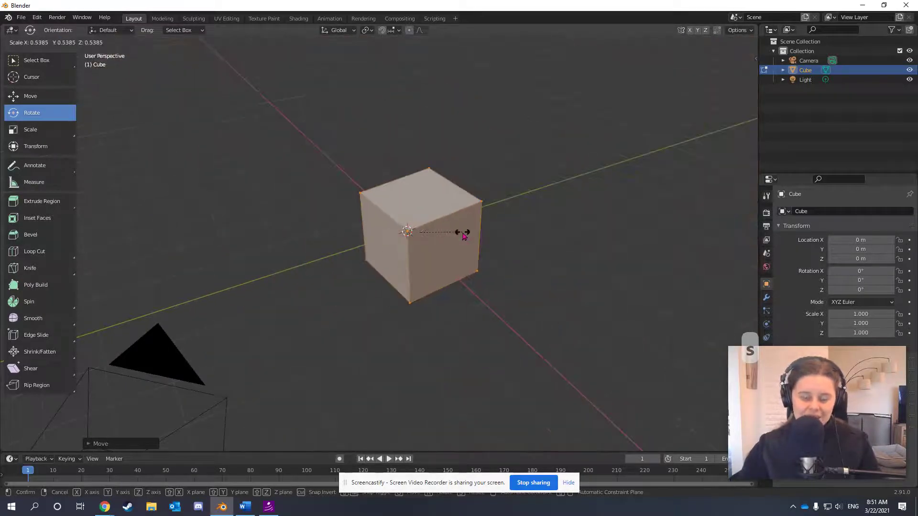
key("y")
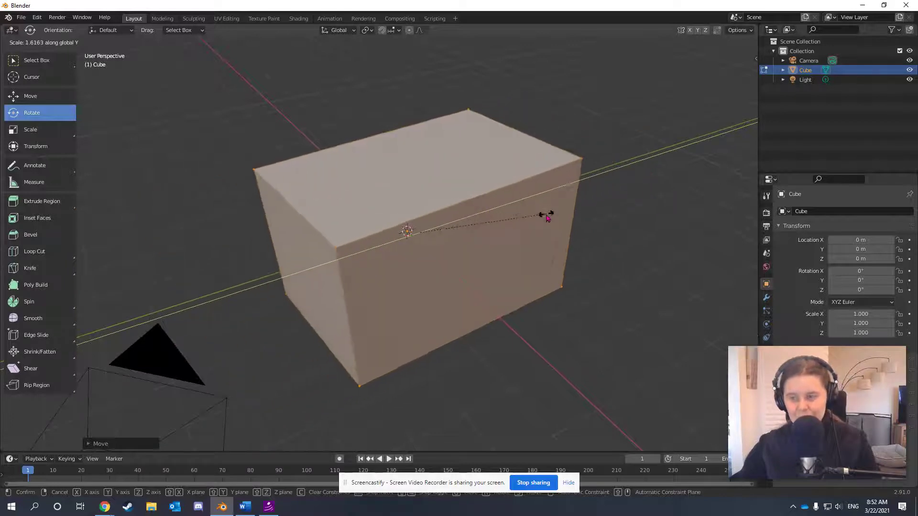
left_click(527, 219)
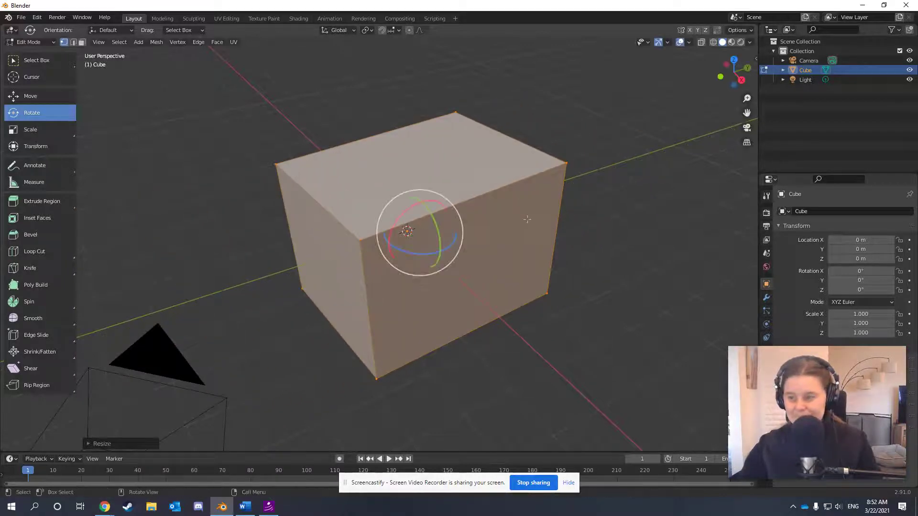
key("alt+a")
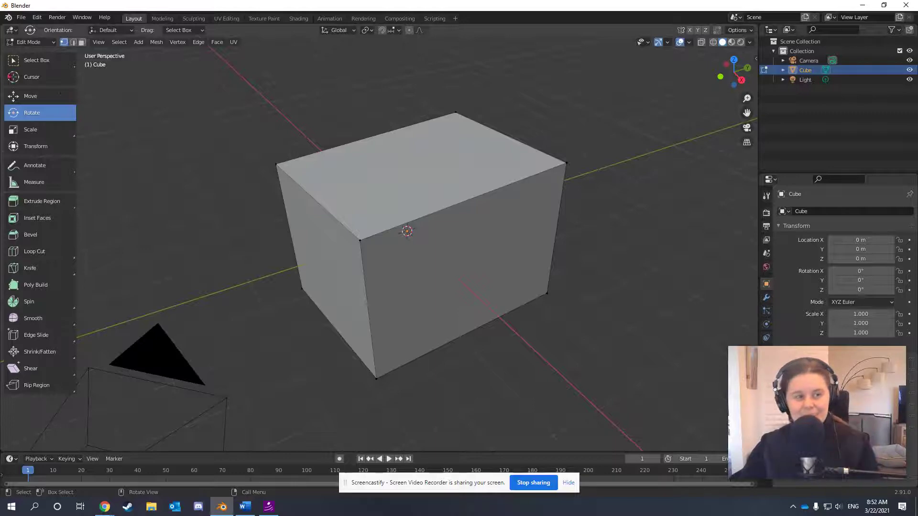
With Select Box, try vertex, edge and face modes, ending with the front face selected
left_click(37, 62)
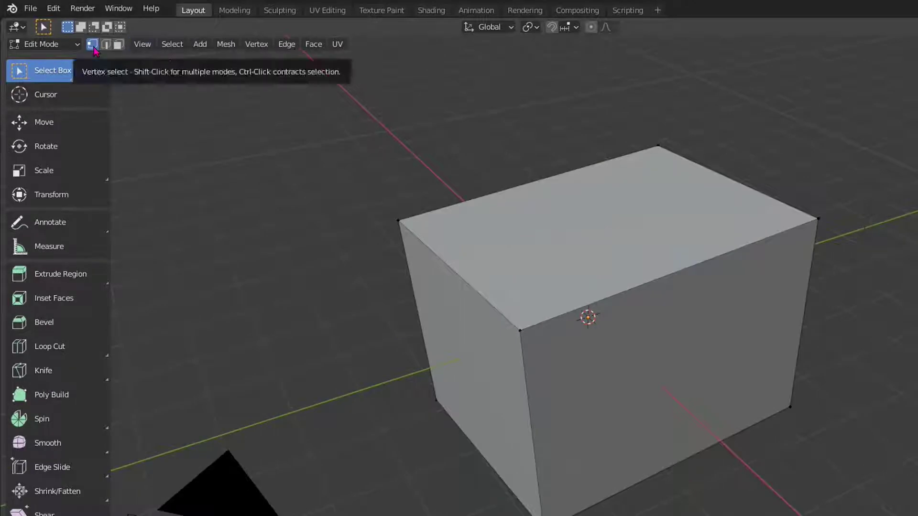
left_click(518, 329)
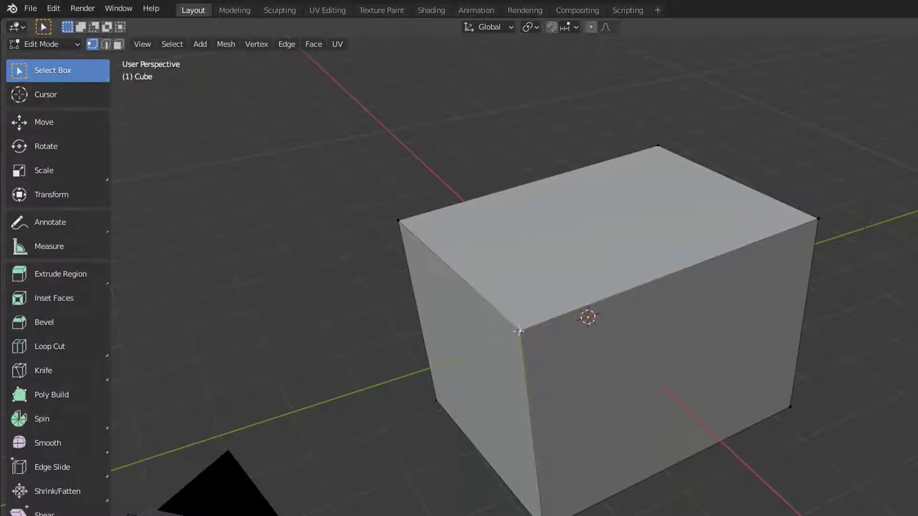
left_click(106, 44)
left_click(533, 412)
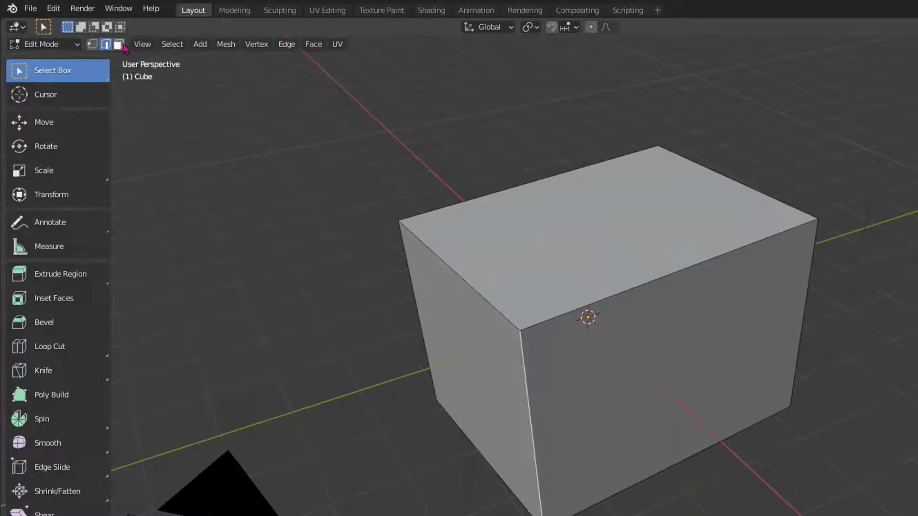
left_click(118, 44)
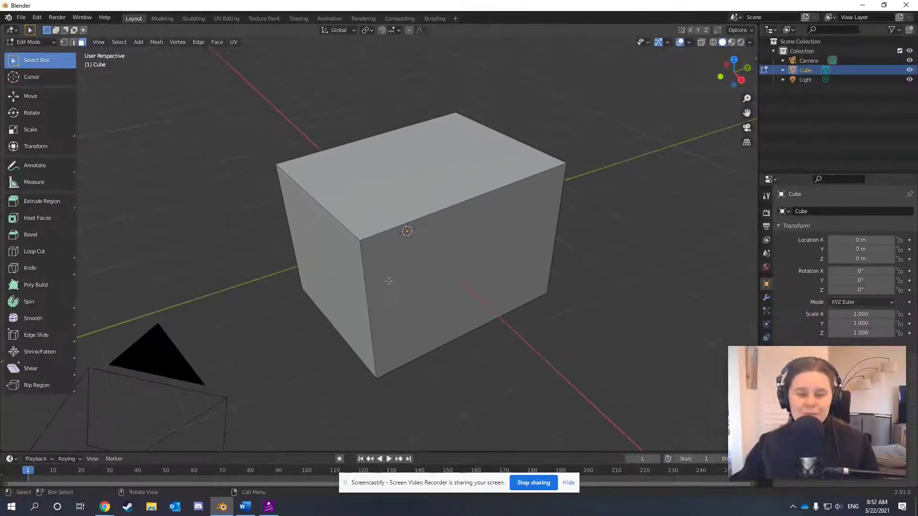
left_click(662, 370)
left_click(607, 220)
left_click(423, 281)
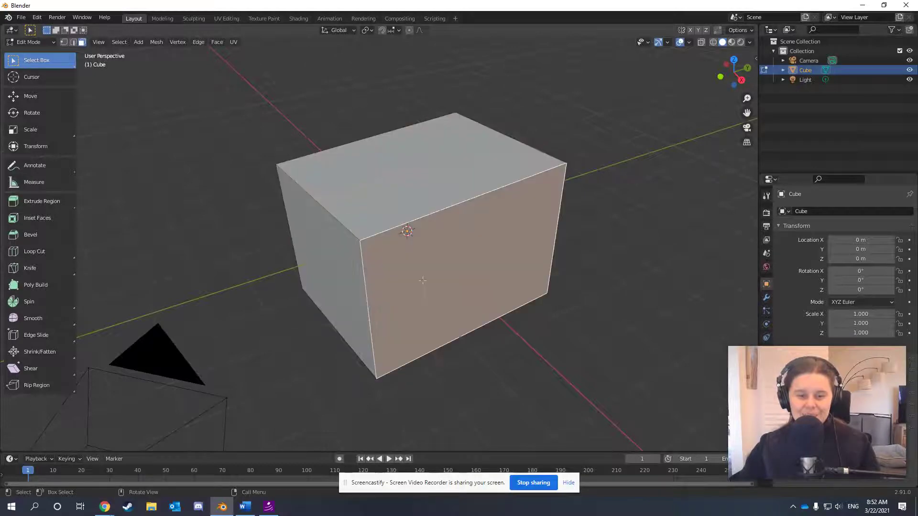
Cycle the select mode buttons and keys 1, 2, 3, finishing in face select mode
left_click(74, 44)
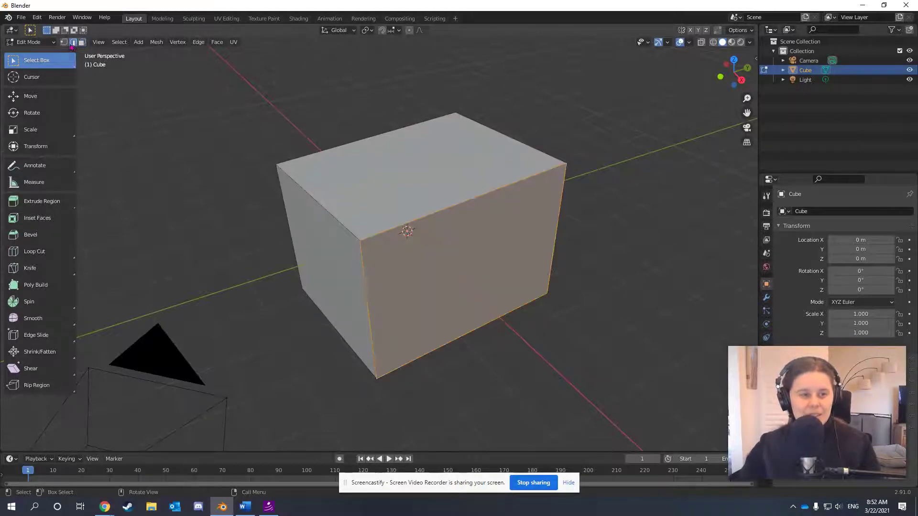
left_click(81, 42)
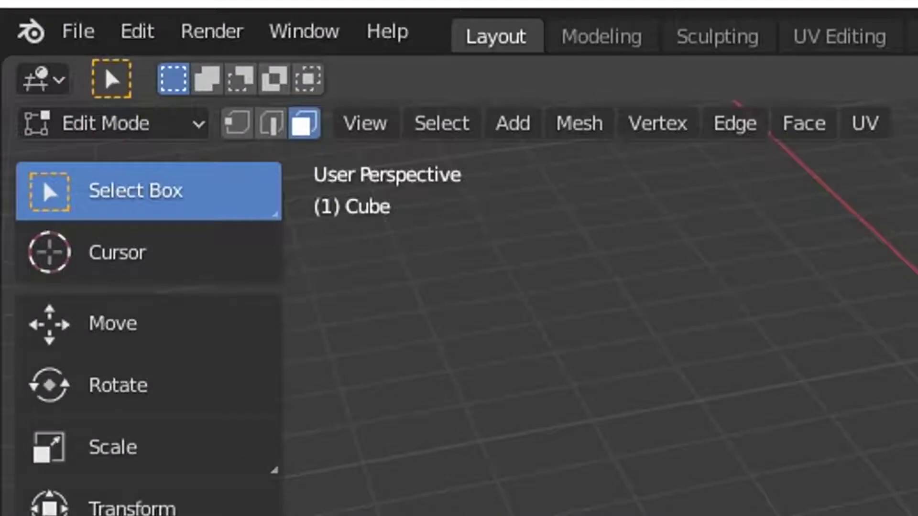
left_click(239, 135)
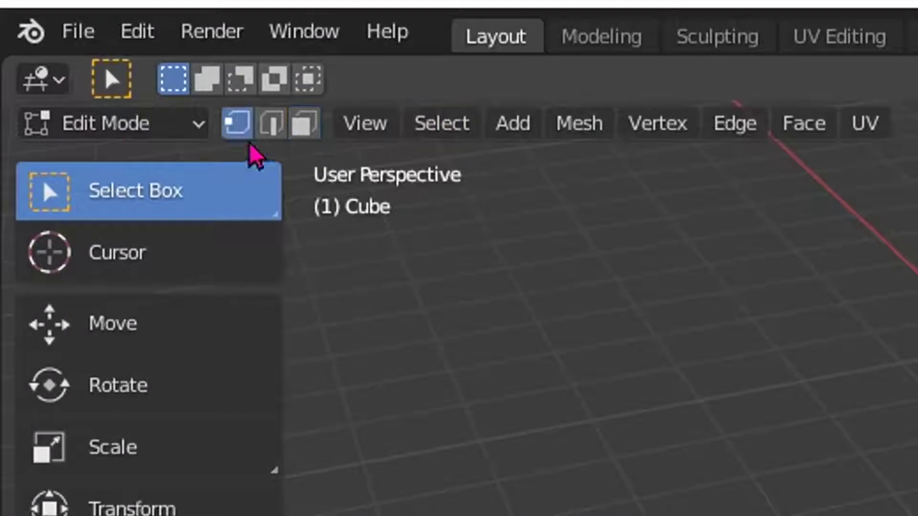
key("2")
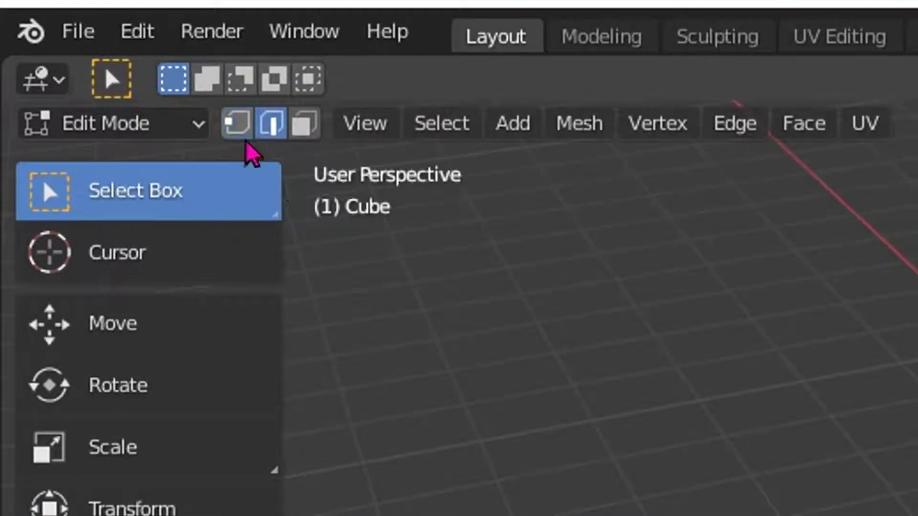
key("3")
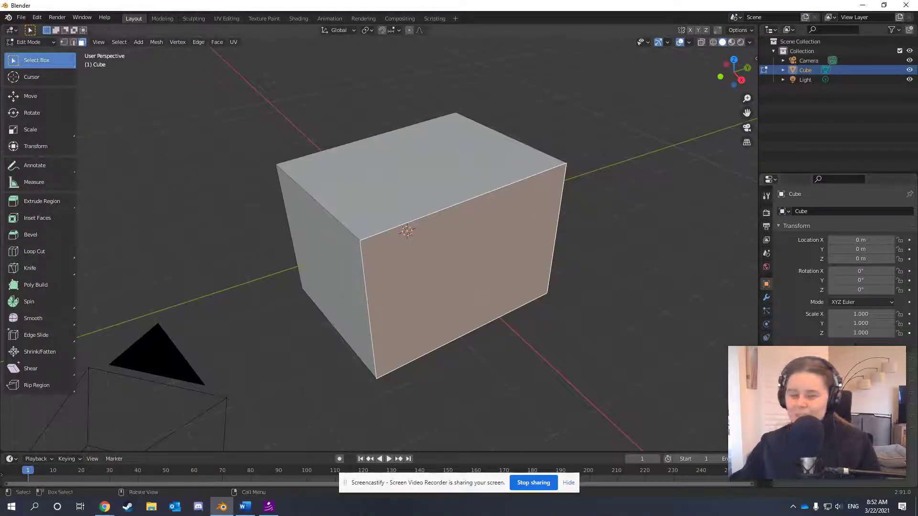
In vertex select mode, remove and re-add the front-face corner vertices one at a time
left_click(64, 43)
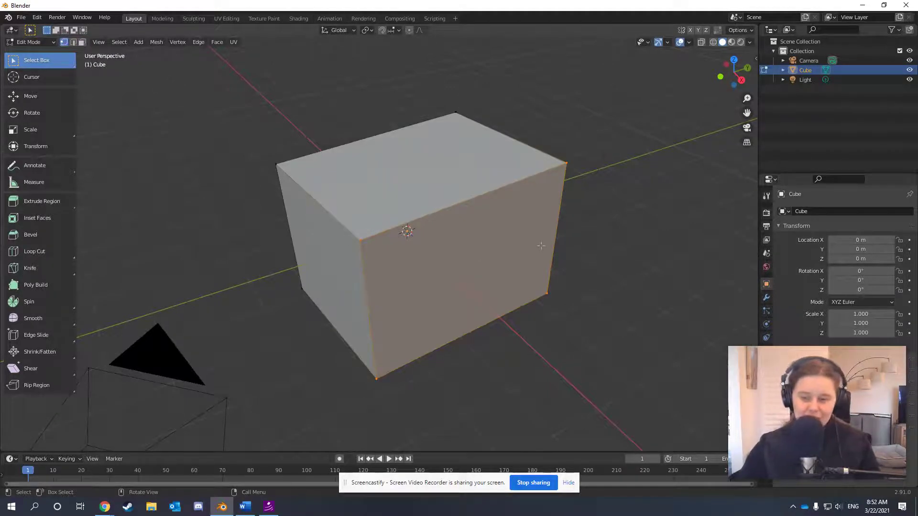
left_click(361, 238, "shift")
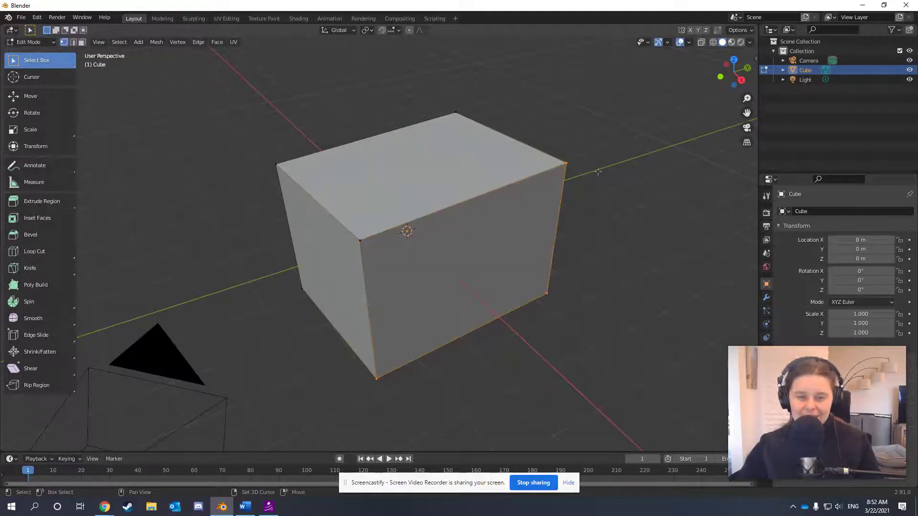
left_click(567, 163, "shift")
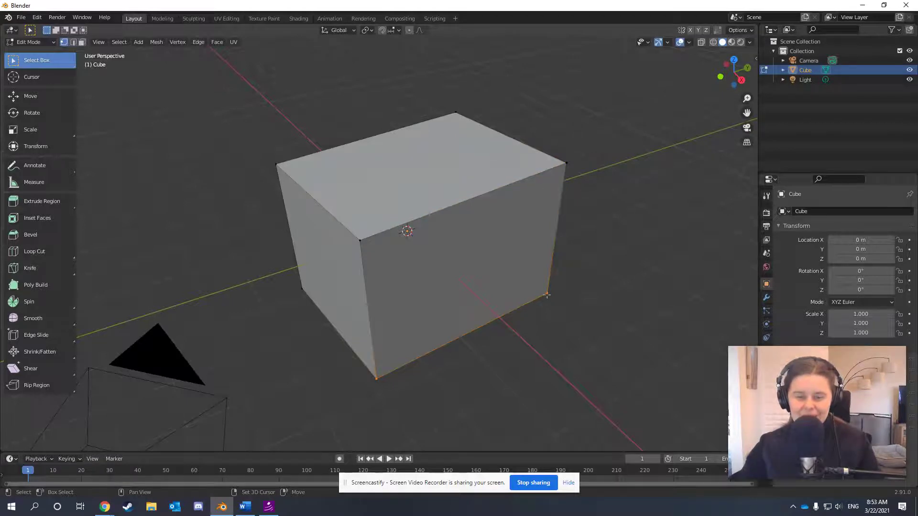
left_click(547, 295, "shift")
left_click(377, 379, "shift")
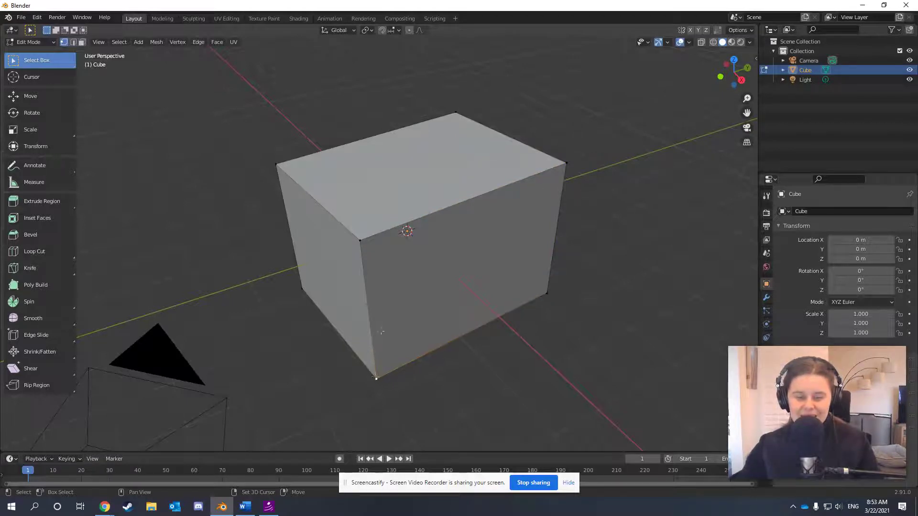
left_click(566, 162, "shift")
left_click(548, 294, "shift")
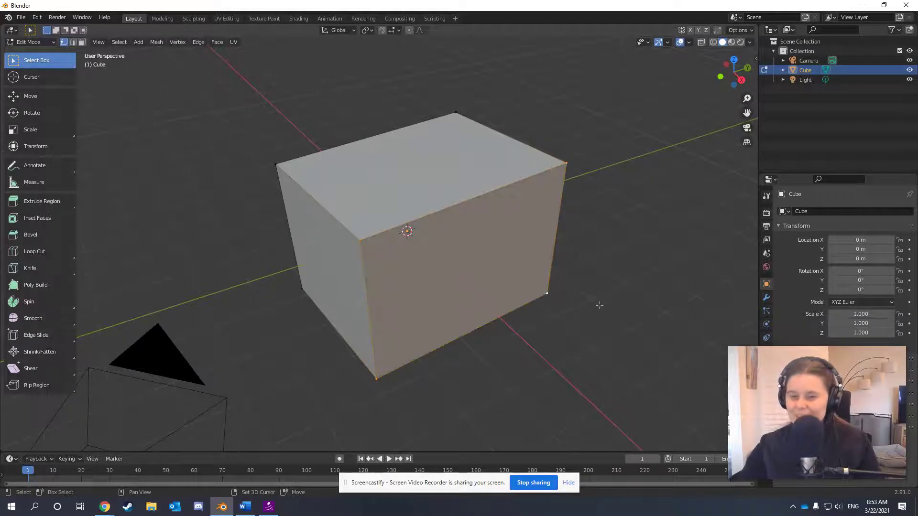
Box-select vertices, then lasso-select the front-face vertices, clearing with Alt+A
left_click(615, 249)
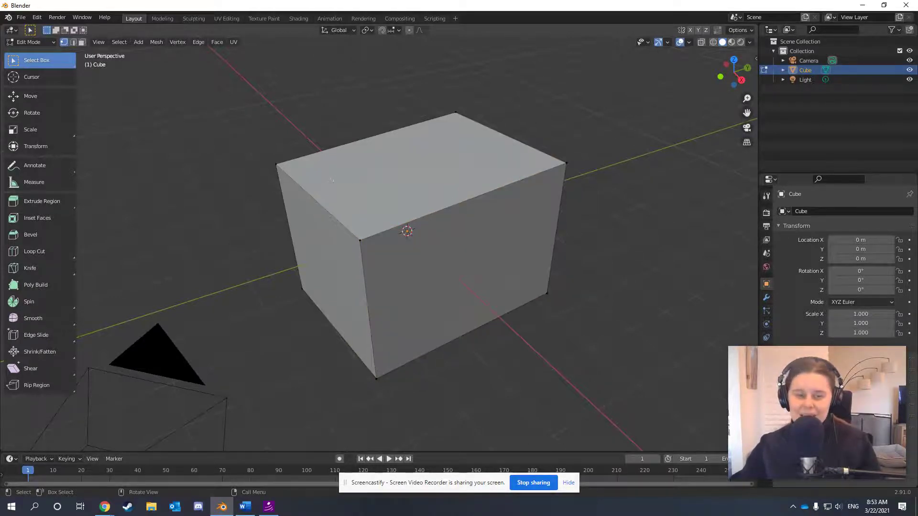
left_click_drag(332, 181, 645, 398)
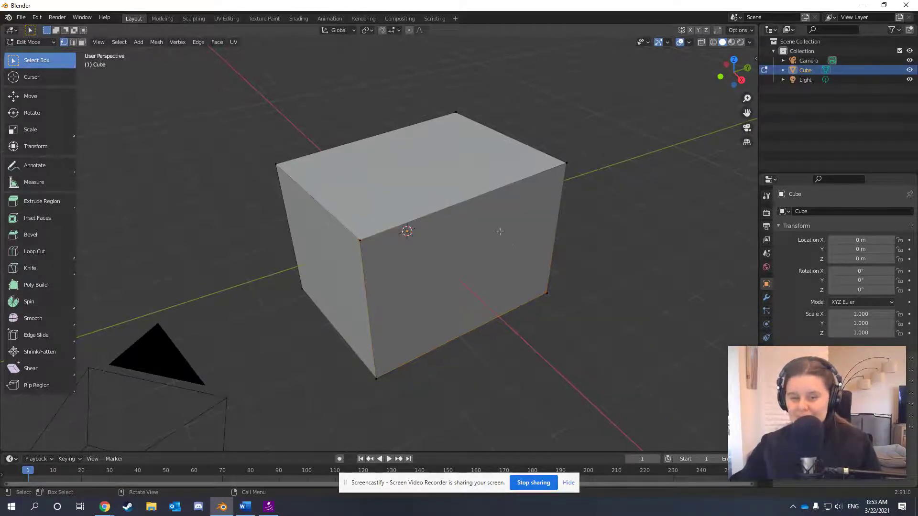
middle_click_drag(500, 231, 516, 200)
key("alt+a")
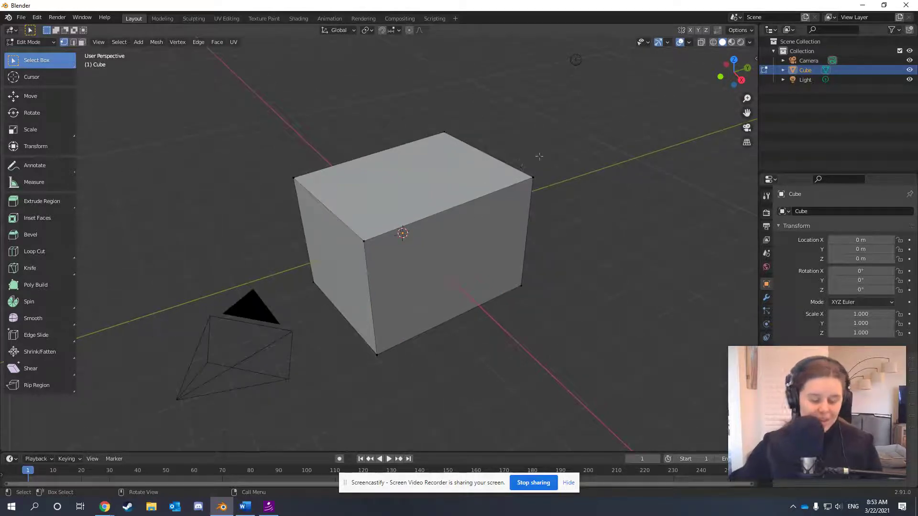
mouse_move(490, 164)
right_mouse_down("ctrl")
mouse_move(437, 167)
mouse_move(360, 204)
mouse_move(341, 261)
mouse_move(348, 334)
mouse_move(426, 369)
mouse_move(542, 369)
mouse_move(584, 304)
mouse_move(548, 178)
mouse_move(492, 166)
right_mouse_up("ctrl")
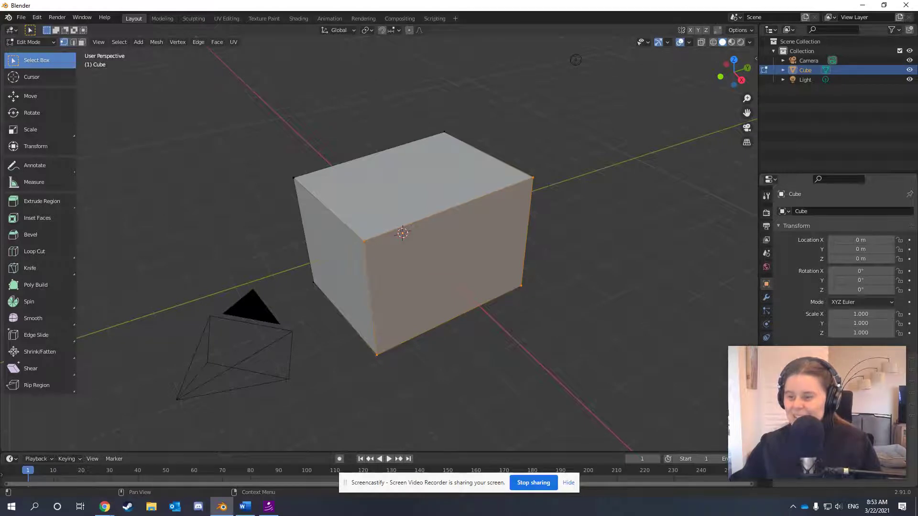
key("alt+a")
Box-select all the cube's vertices and orbit round to its far side
left_click_drag(231, 77, 604, 389)
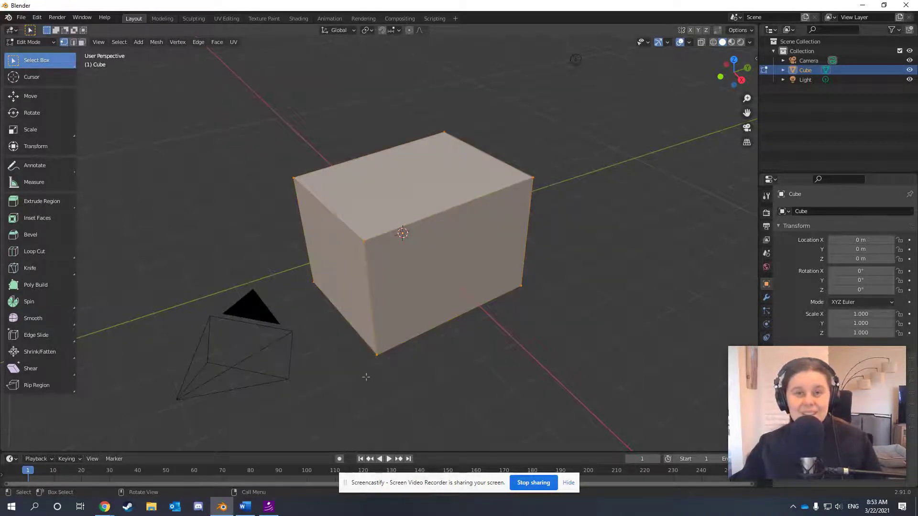
middle_click_drag(301, 369, 519, 274)
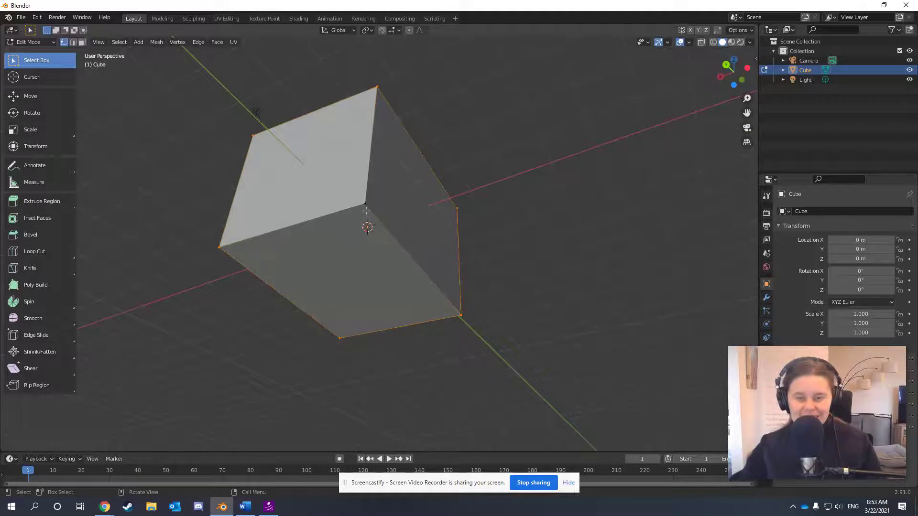
middle_click_drag(624, 225, 578, 322)
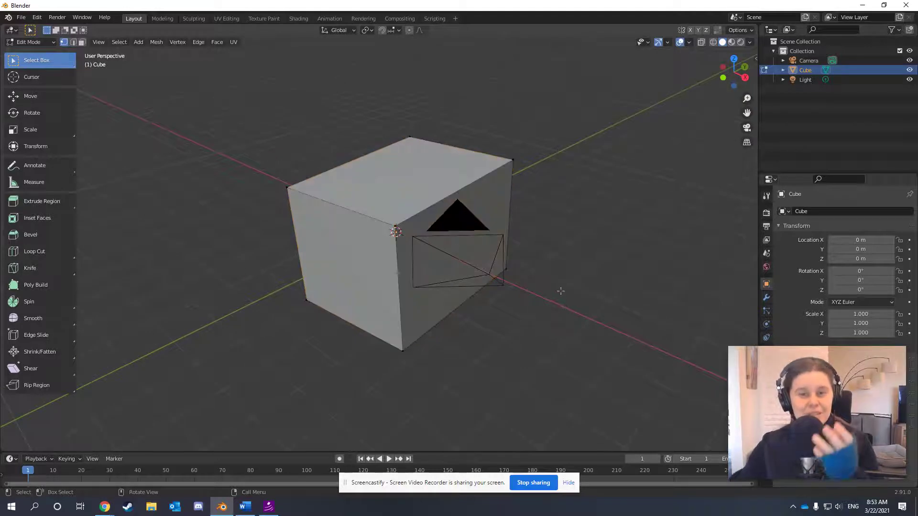
Switch the viewport to wireframe shading via Z, toggling solid and back to wireframe
left_click(496, 286)
left_click(434, 274)
middle_click_drag(408, 345, 518, 333)
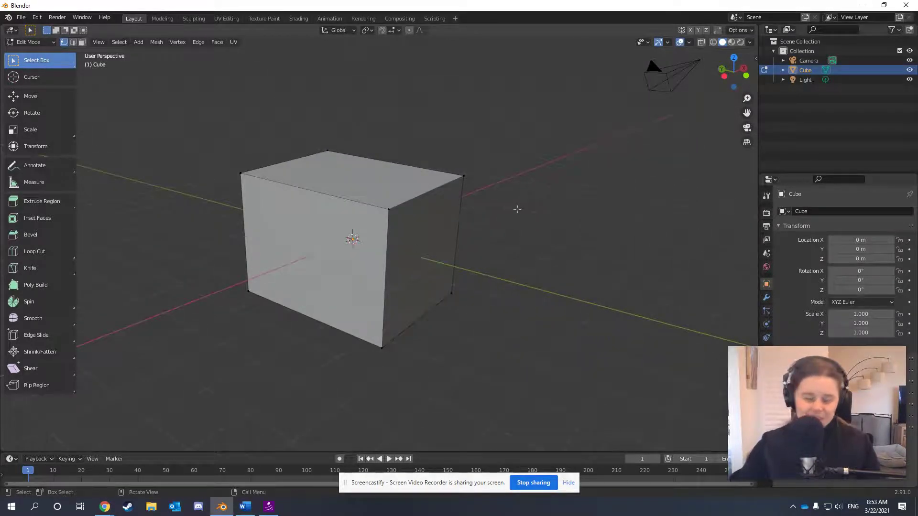
key("z")
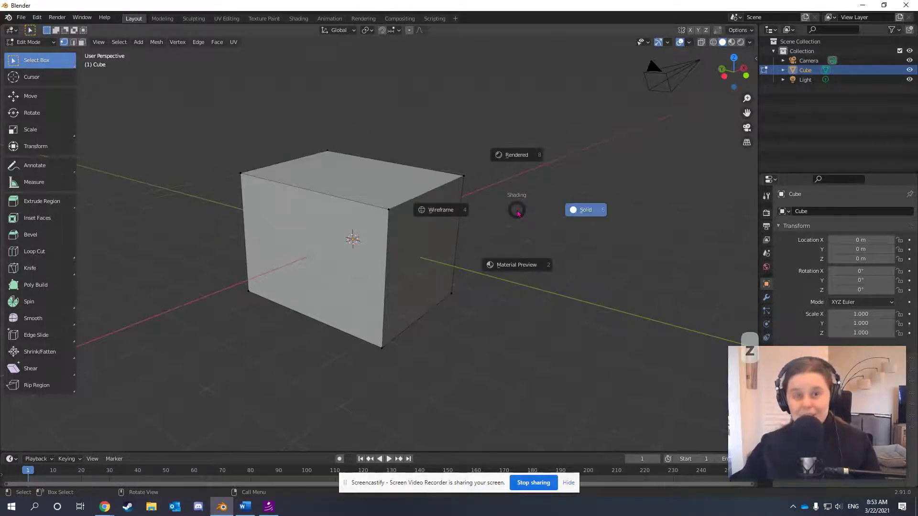
left_click(452, 210)
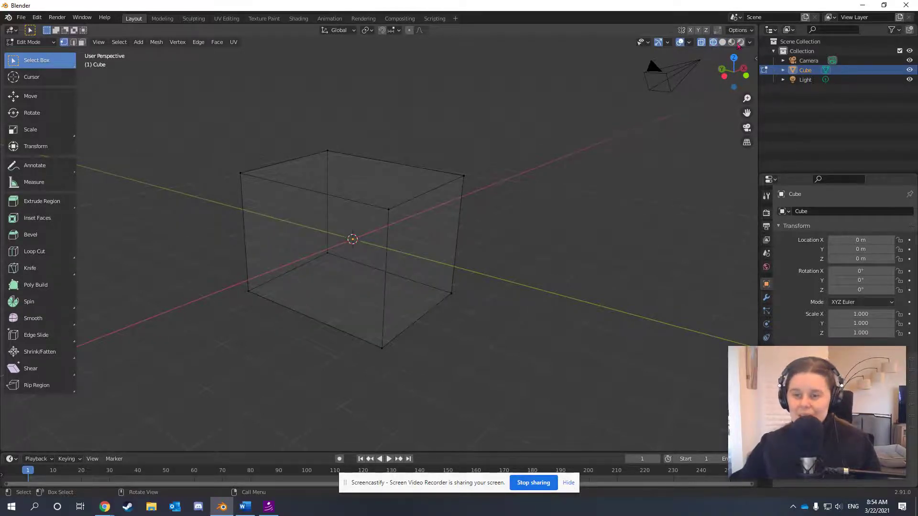
left_click(722, 44)
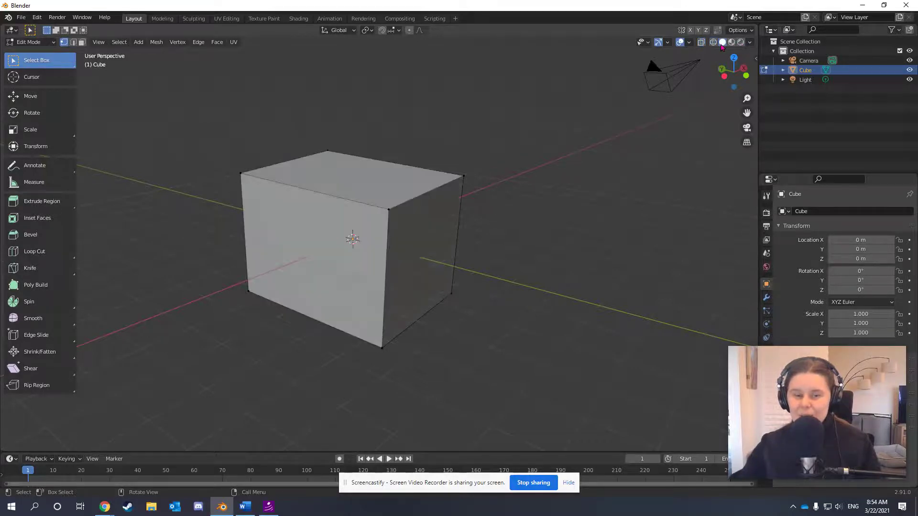
left_click(713, 42)
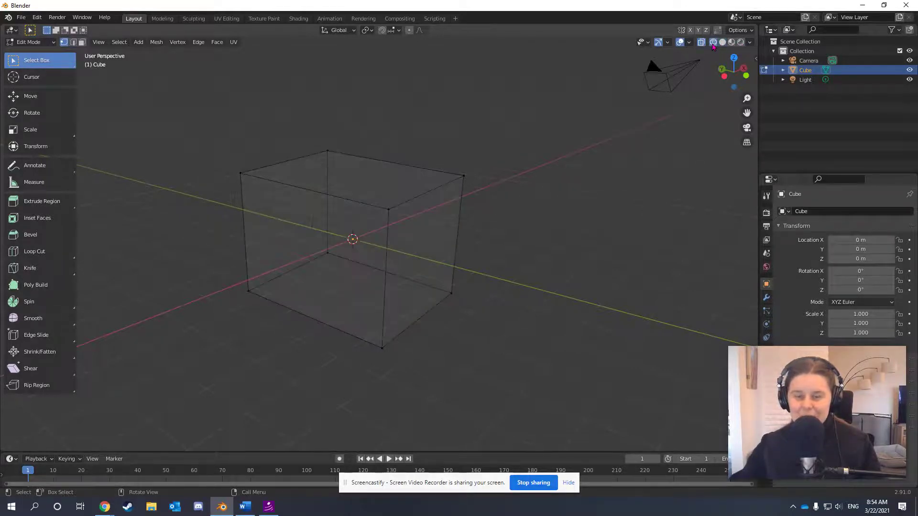
Box-select the vertices at the stretched box's right end
left_click_drag(358, 168, 527, 383)
key("alt+a")
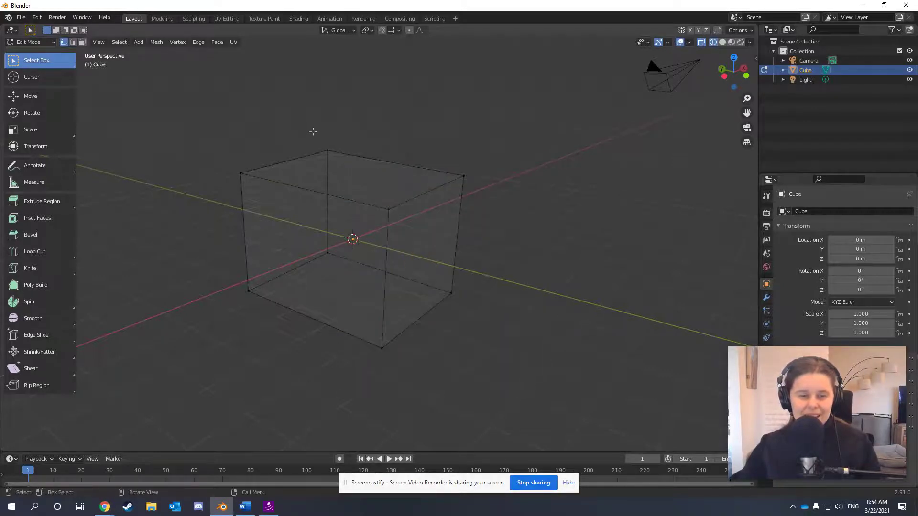
left_click_drag(303, 129, 549, 294)
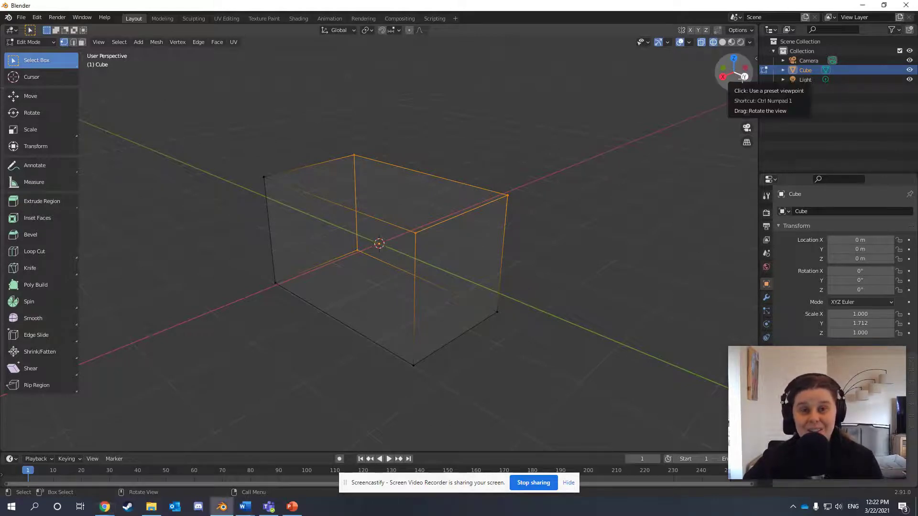
Rotate and zoom the wireframe box view, then bring the Blender Basics Word notes over it
left_click_drag(742, 78, 113, 102)
scroll(114, 101, "up", 2)
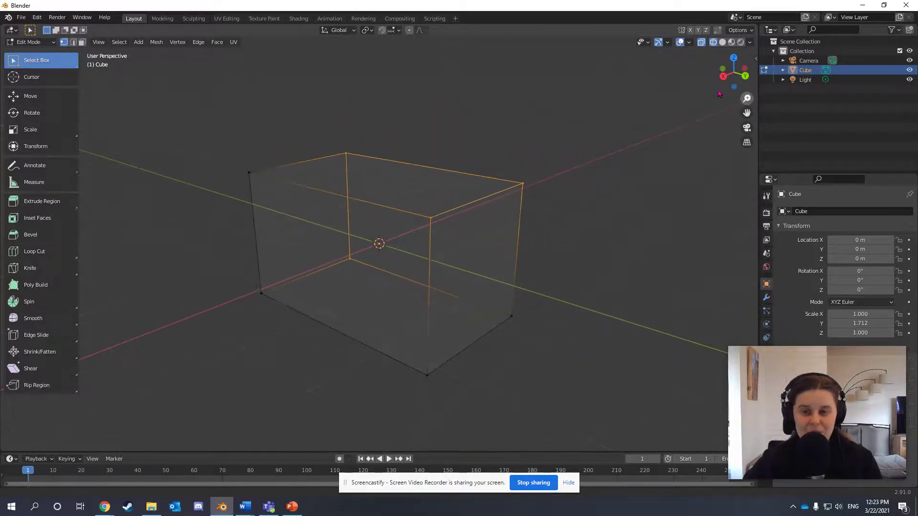
scroll(720, 92, "up", 4)
scroll(720, 91, "down", 2)
scroll(726, 44, "up", 2)
scroll(725, 44, "up", 1)
scroll(727, 48, "down", 3)
scroll(729, 53, "up", 1)
scroll(734, 64, "down", 1)
scroll(736, 71, "down", 3)
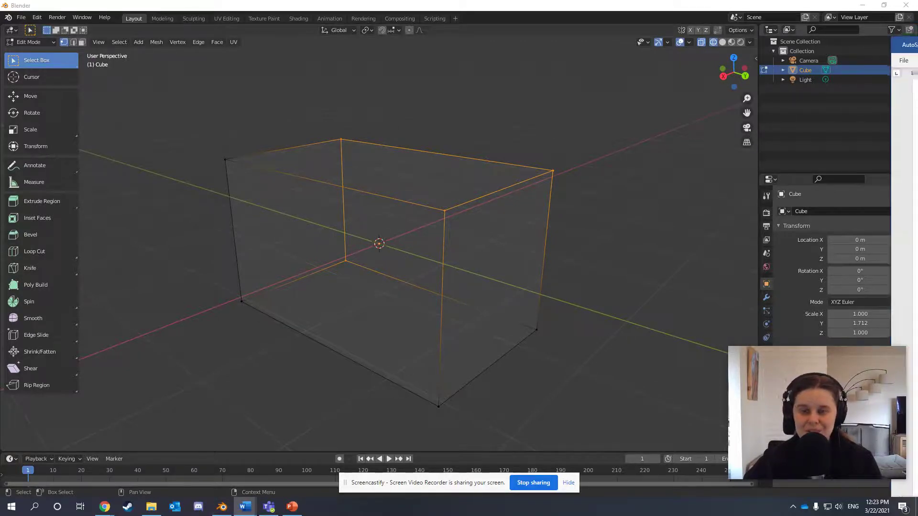
left_click_drag(917, 50, 760, 29)
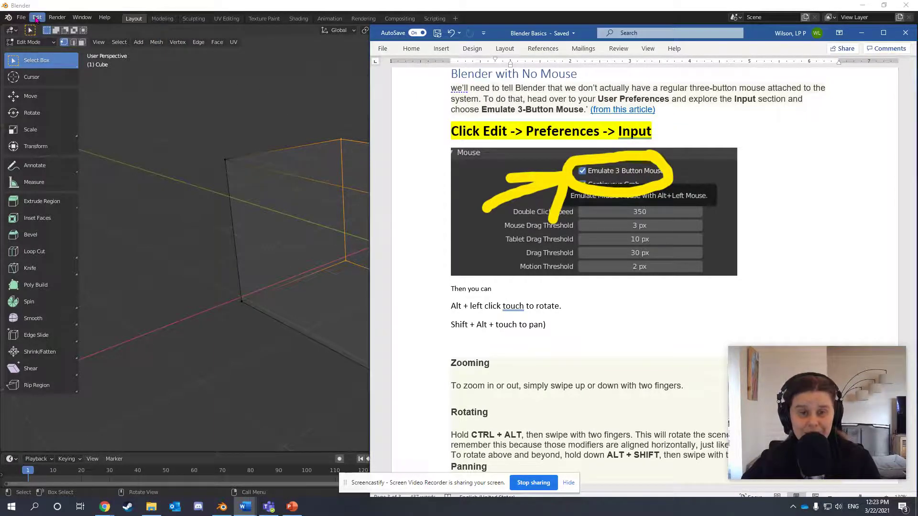
Return to Blender and open Preferences from the Edit menu at the Input section
left_click(36, 18)
left_click(60, 154)
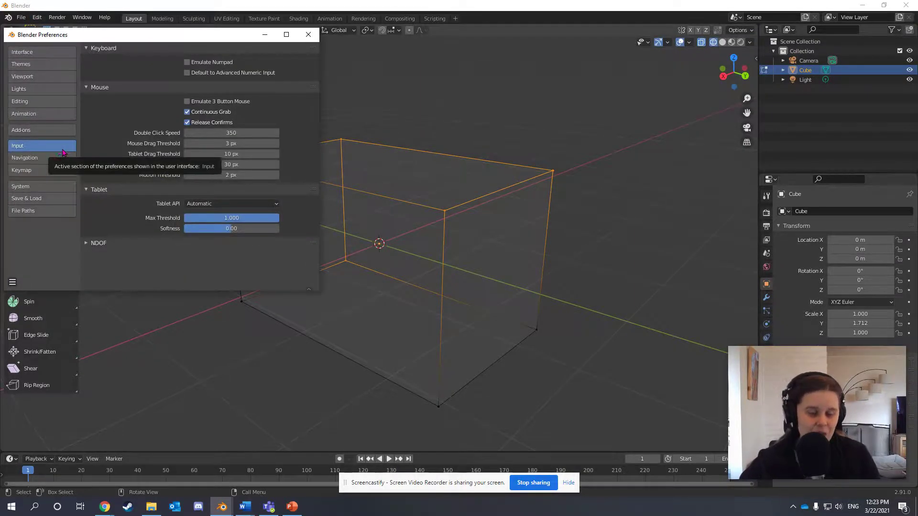
Switch from Blender's Input preferences back to the Word notes
key("alt+Tab")
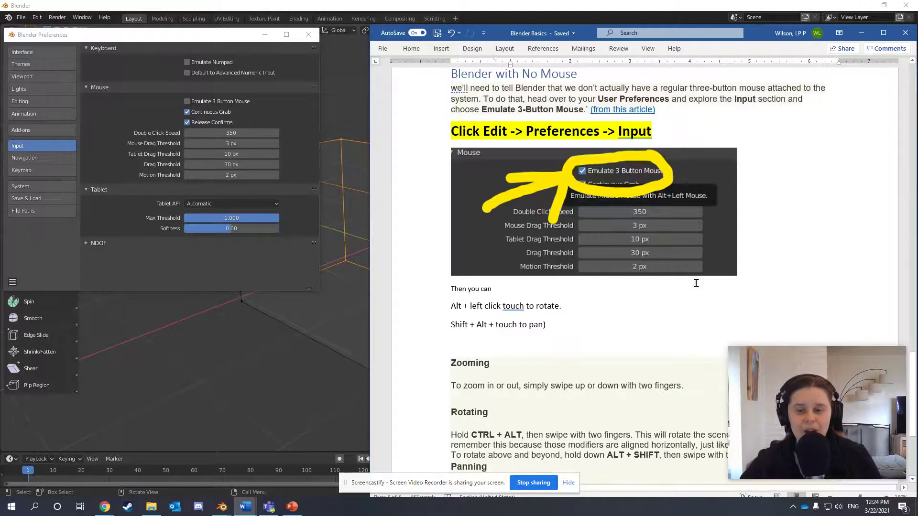
Scroll through the Word notes on zooming, rotating and panning, then back up
scroll(695, 285, "down", 3)
scroll(714, 260, "down", 1)
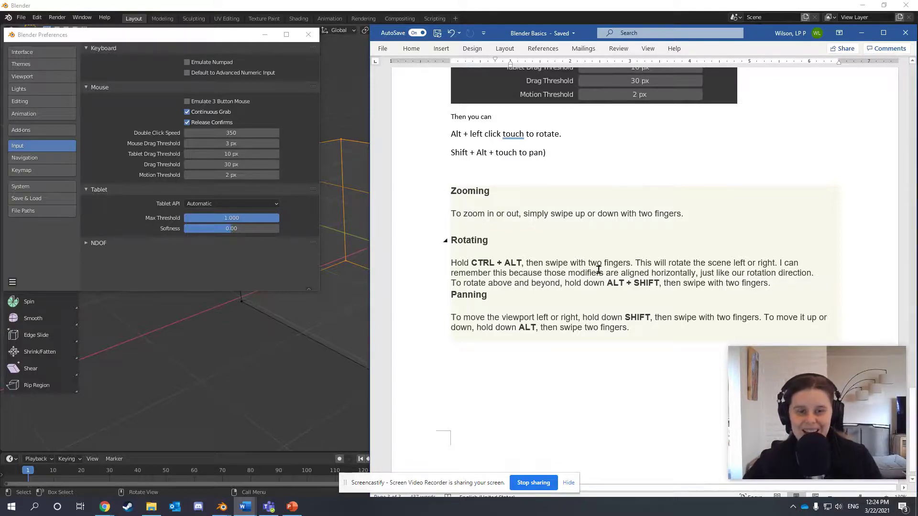
scroll(462, 282, "up", 6)
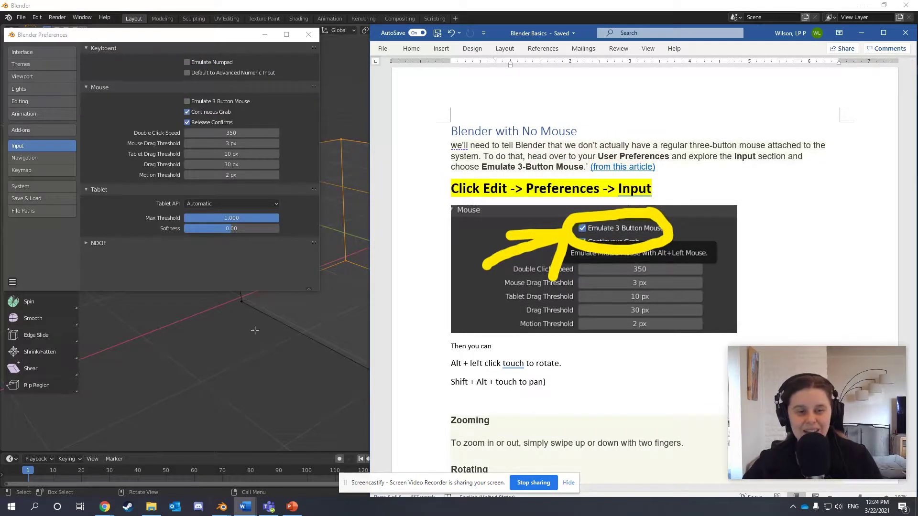
left_click(301, 349)
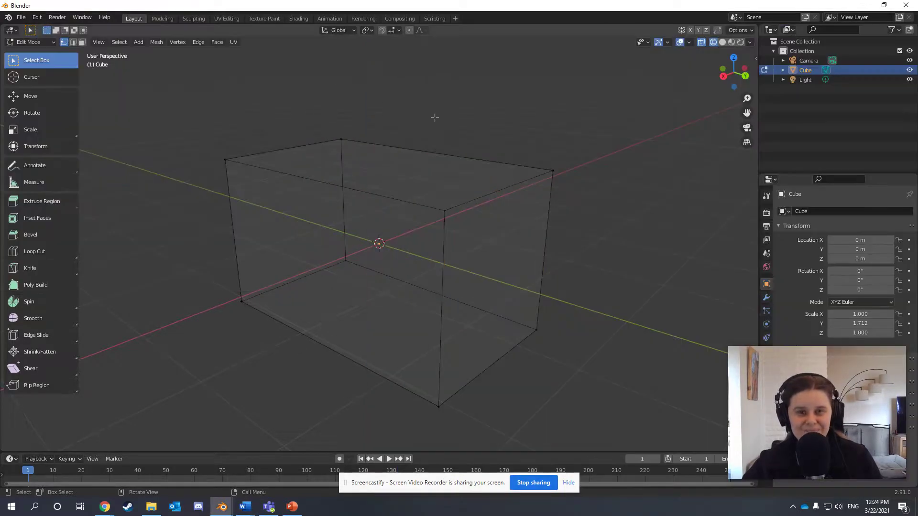